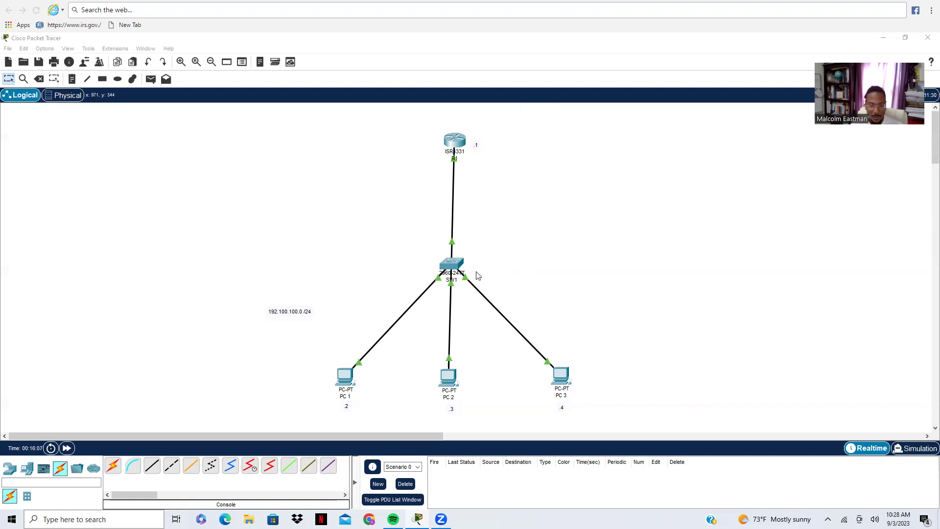
Open switch SW1's command line, enter privileged mode with en, and enter global configuration mode with conf t
{"action": "left_click", "coordinate": [446, 265]}
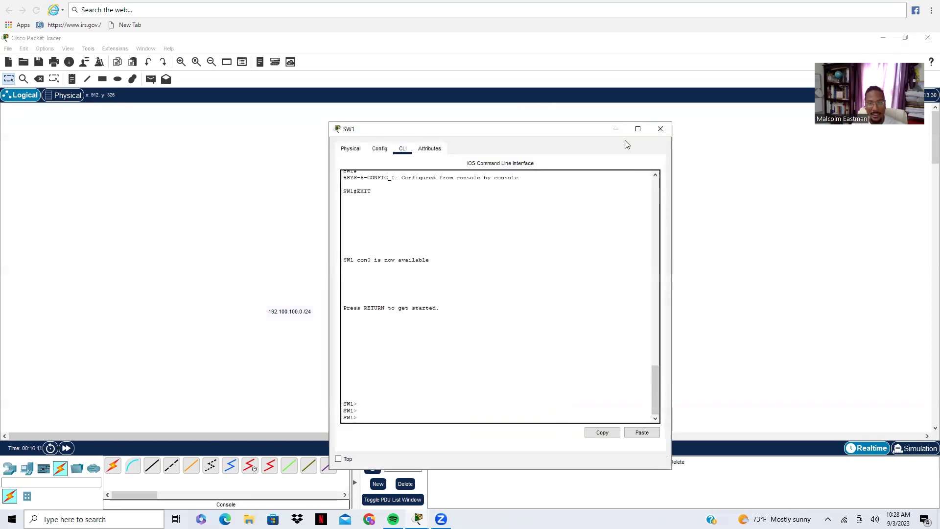
{"action": "left_click", "coordinate": [638, 129]}
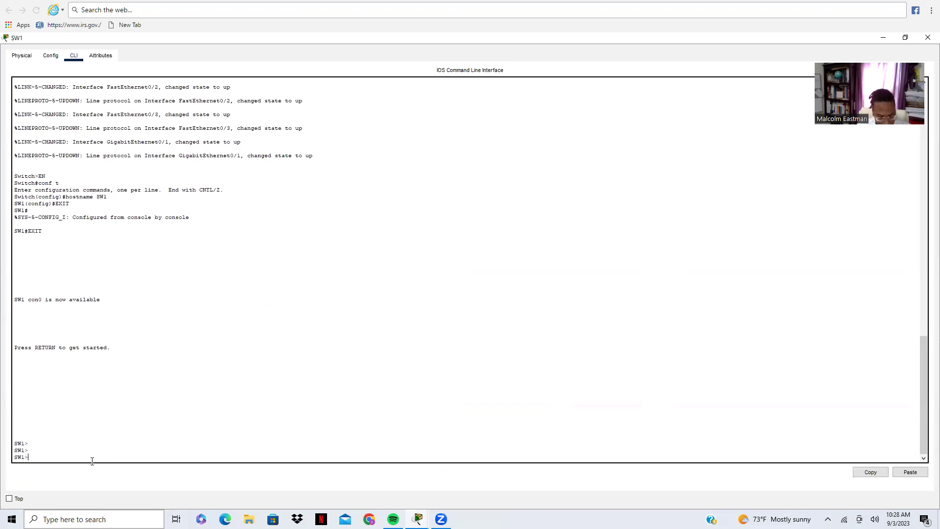
{"action": "key", "text": "Return"}
{"action": "type", "text": "conf"}
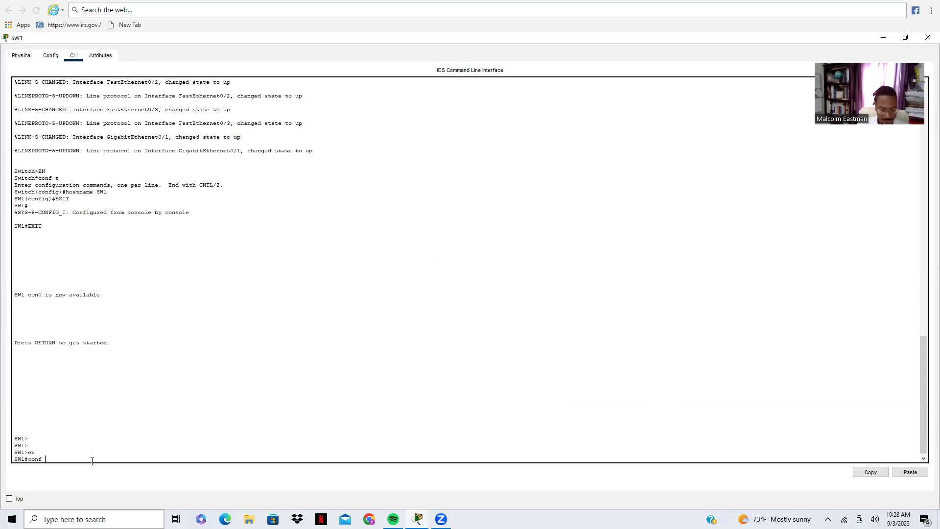
{"action": "type", "text": " t"}
{"action": "key", "text": "Return"}
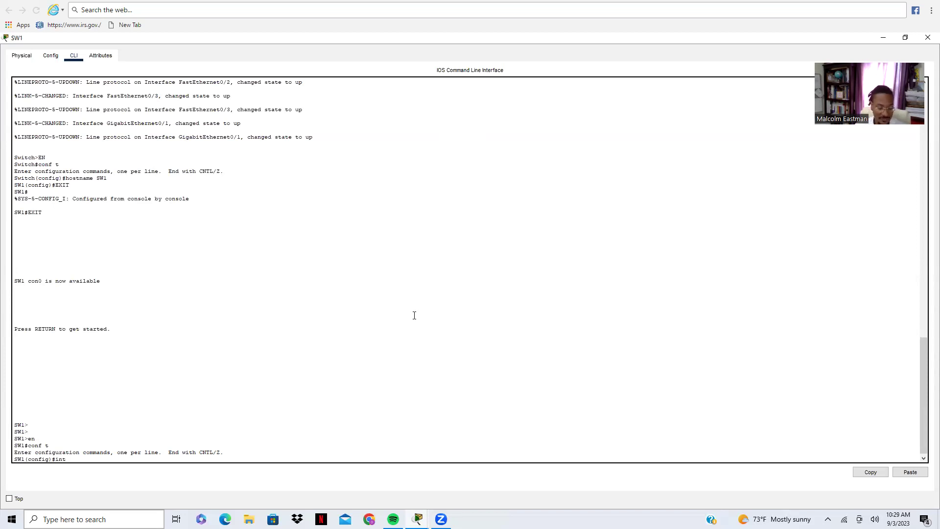
{"action": "type", "text": "fa"}
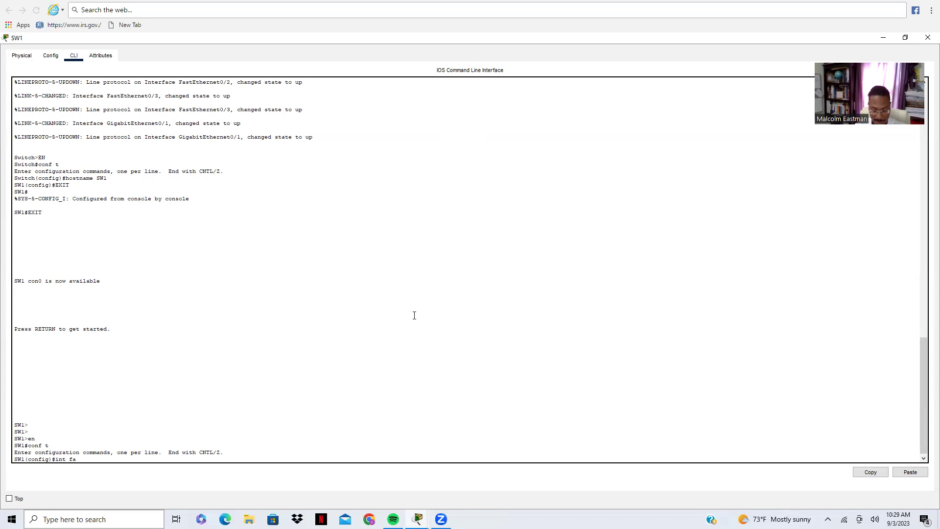
{"action": "type", "text": "0/1"}
{"action": "key", "text": "Return"}
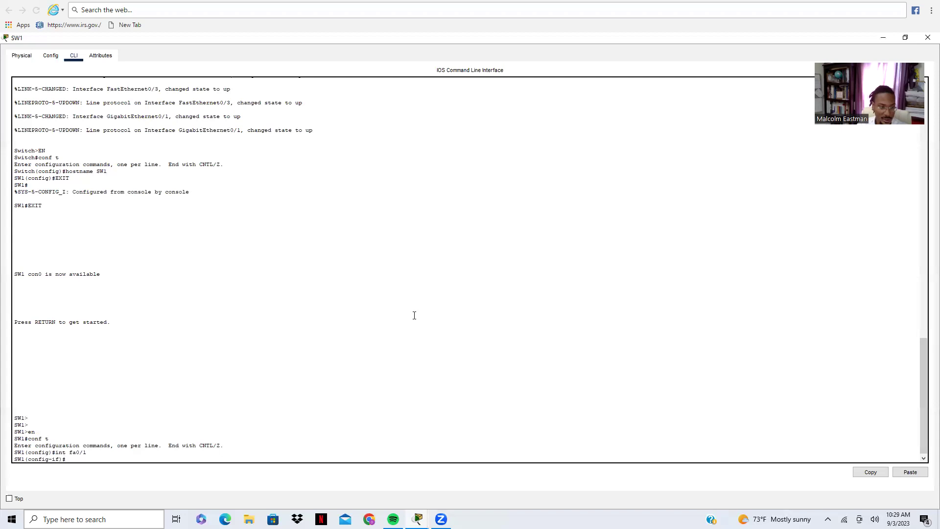
{"action": "type", "text": "xit"}
{"action": "key", "text": "Return"}
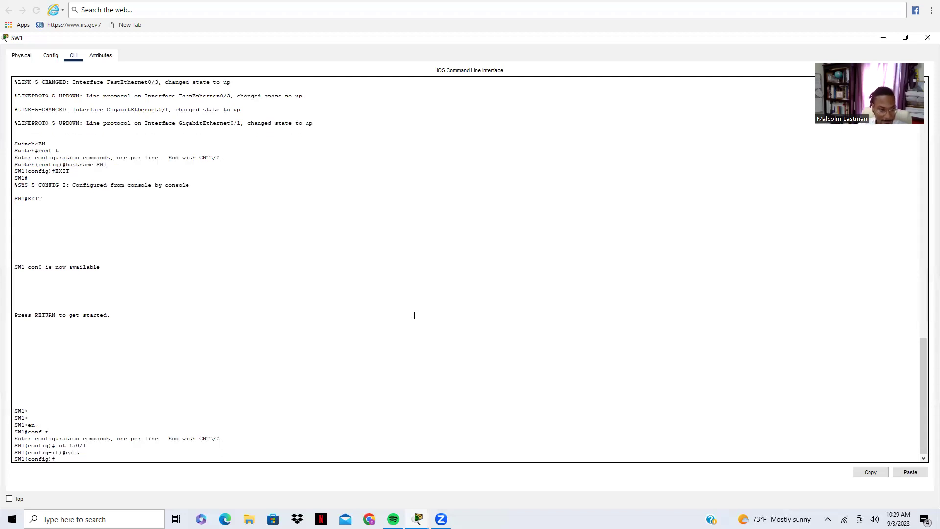
Enter interface range configuration for ports fa0/1-3 on SW1
{"action": "type", "text": "int range fa0"}
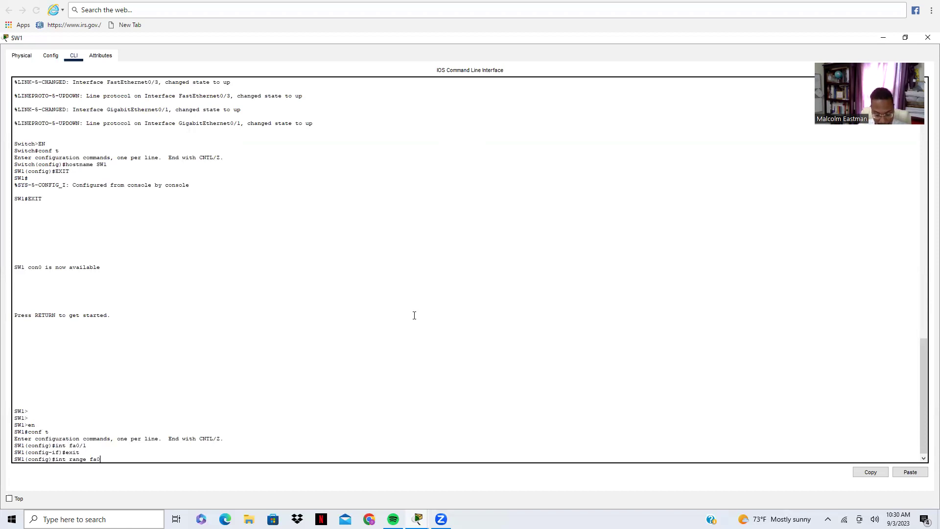
{"action": "type", "text": "1-3"}
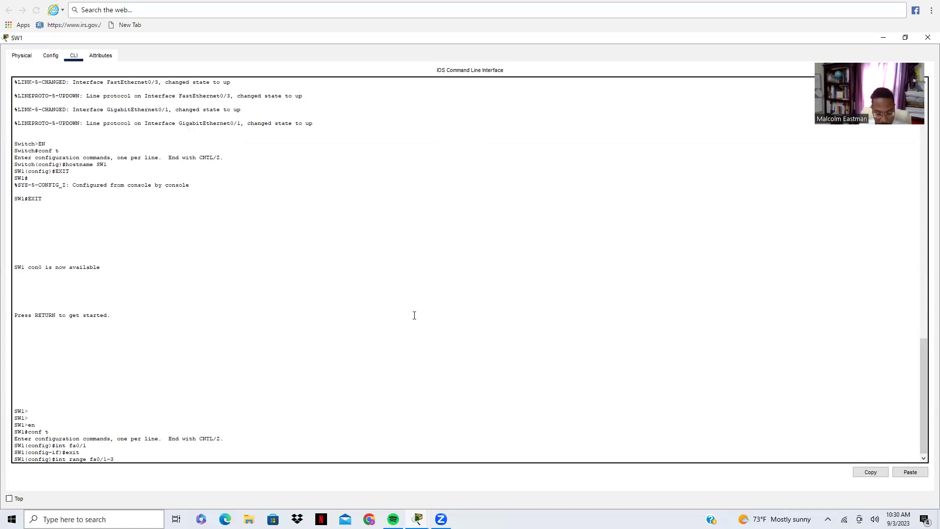
{"action": "key", "text": "Return"}
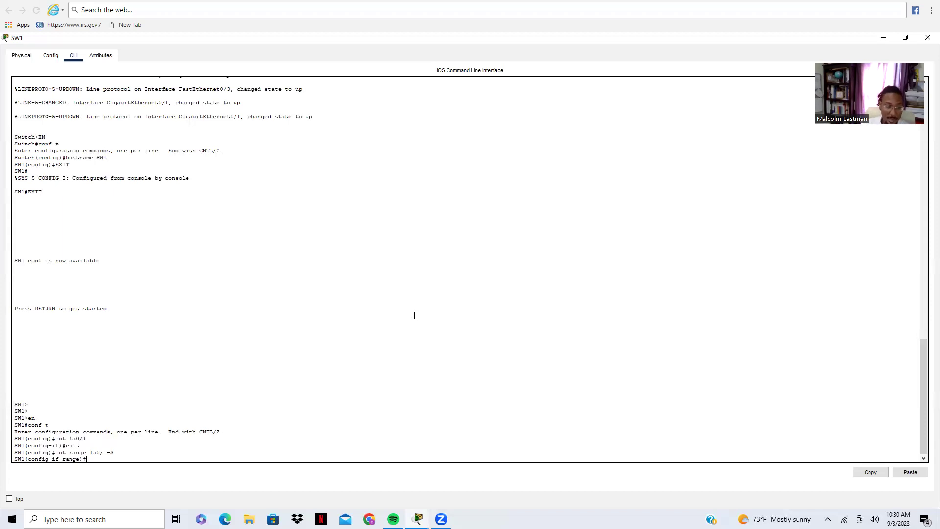
{"action": "left_click_drag", "start_coordinate": [22, 460], "coordinate": [94, 459]}
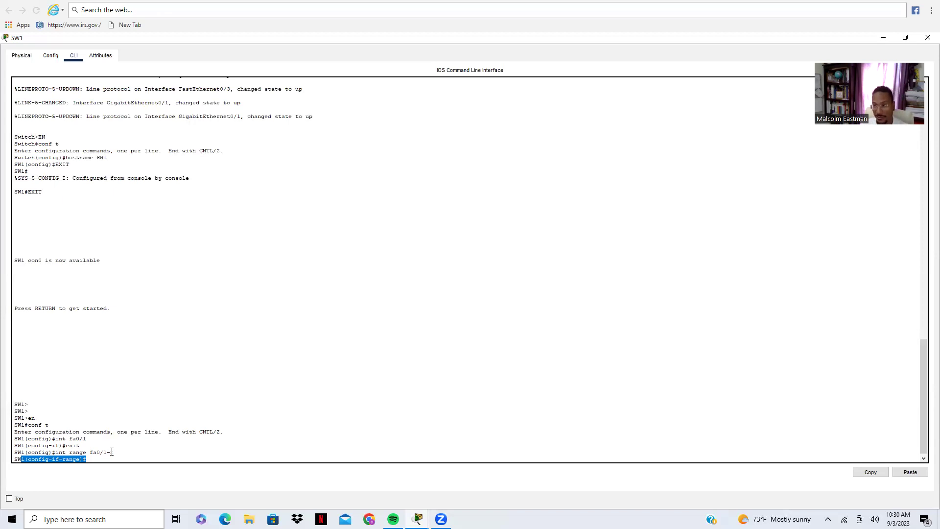
{"action": "left_click", "coordinate": [111, 457]}
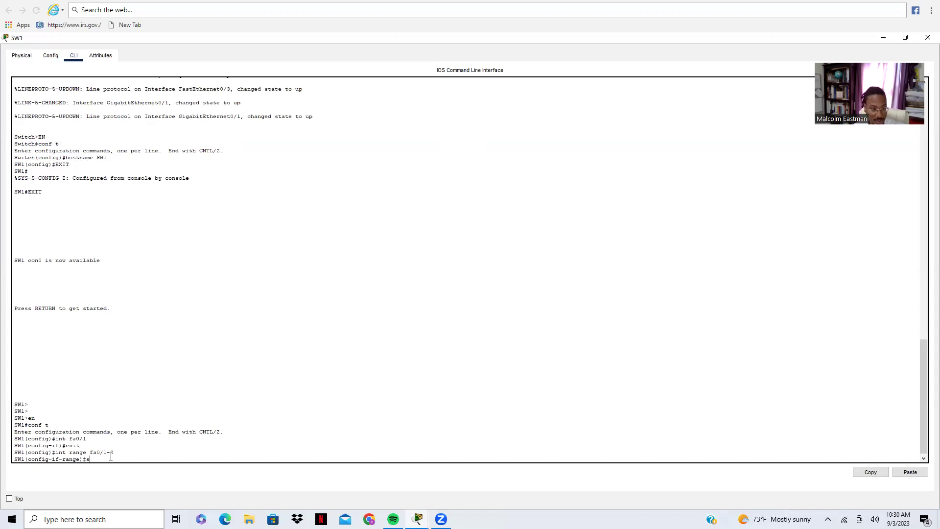
Try to enable port security on the selected interface range with sw port-security
{"action": "type", "text": "sw po"}
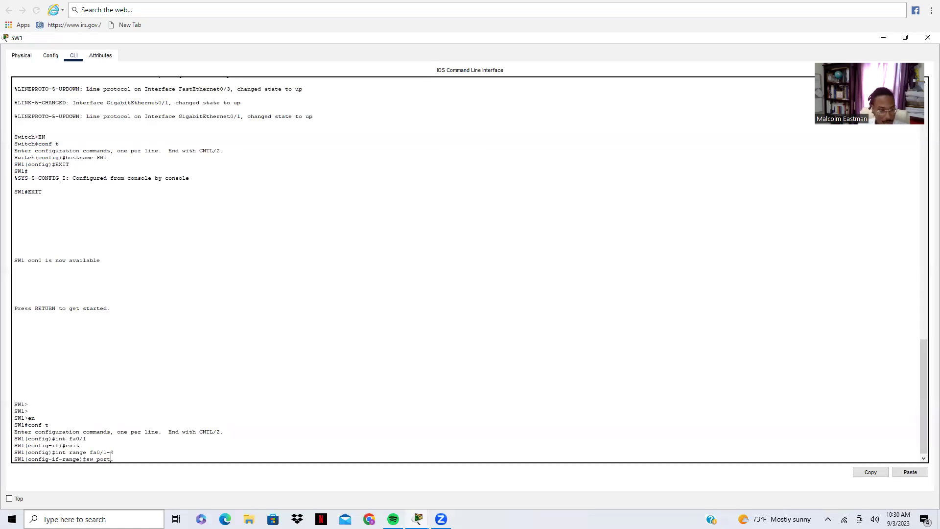
{"action": "type", "text": "rt"}
{"action": "key", "text": "Tab"}
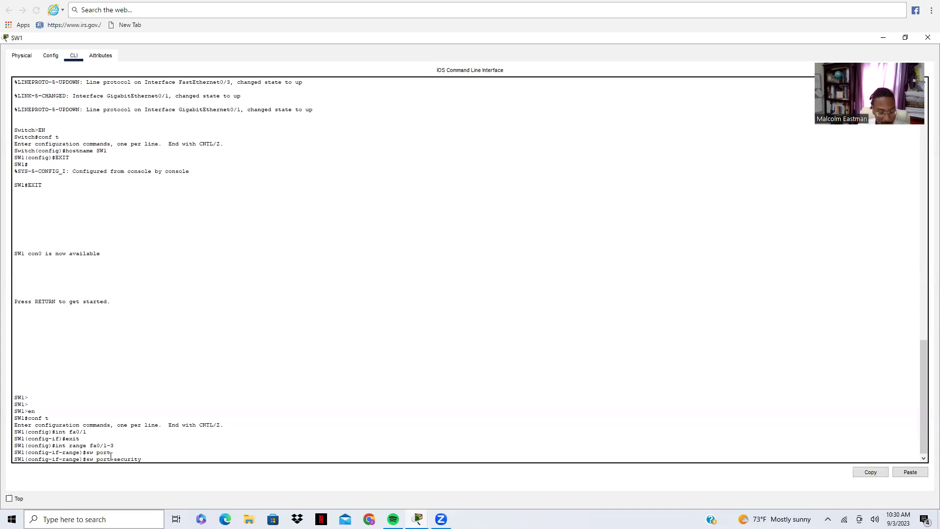
{"action": "key", "text": "Return"}
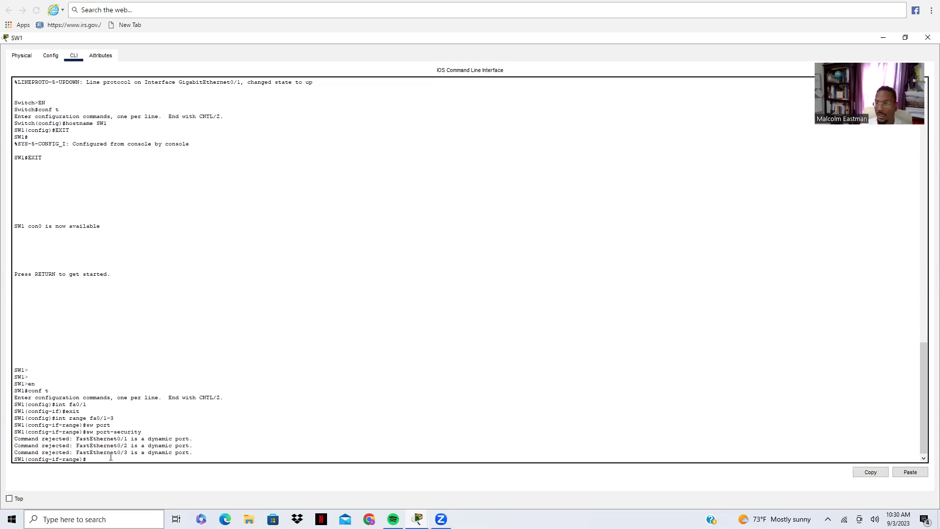
Set the fa0/1-3 ports to access mode with sw mode access
{"action": "key", "text": "Up"}
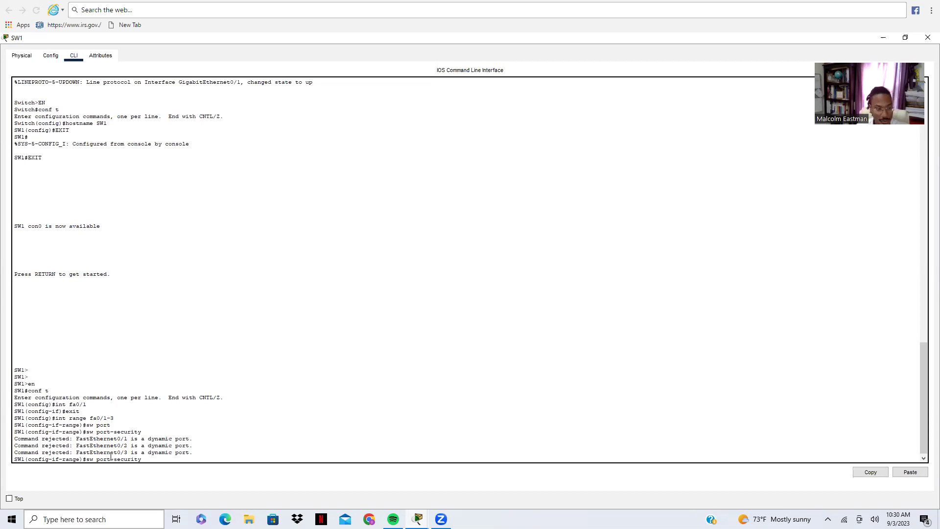
{"action": "key", "text": "BackSpace"}
{"action": "key", "text": "BackSpace"}
{"action": "key", "text": "BackSpace"}
{"action": "key", "text": "BackSpace"}
{"action": "key", "text": "BackSpace"}
{"action": "key", "text": "BackSpace"}
{"action": "key", "text": "BackSpace"}
{"action": "key", "text": "BackSpace"}
{"action": "key", "text": "BackSpace"}
{"action": "key", "text": "BackSpace"}
{"action": "key", "text": "BackSpace"}
{"action": "key", "text": "BackSpace"}
{"action": "key", "text": "BackSpace"}
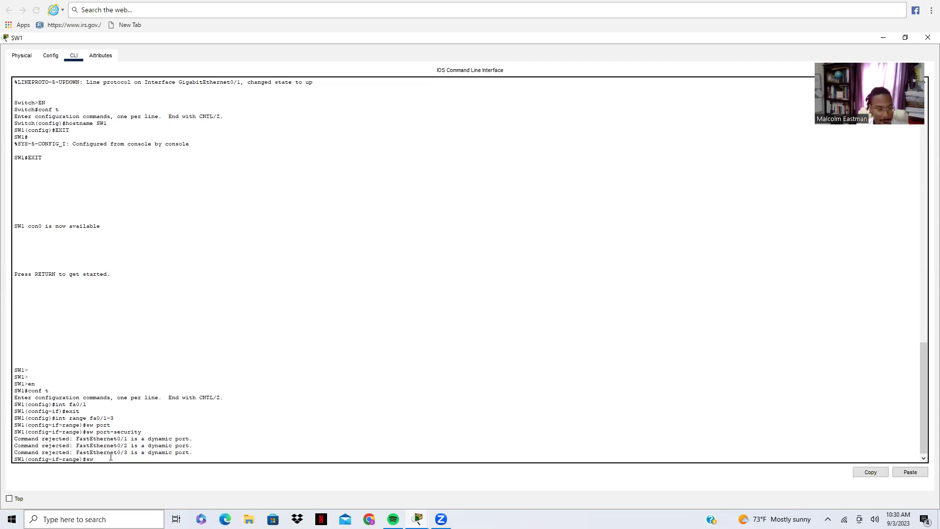
{"action": "type", "text": "mode a"}
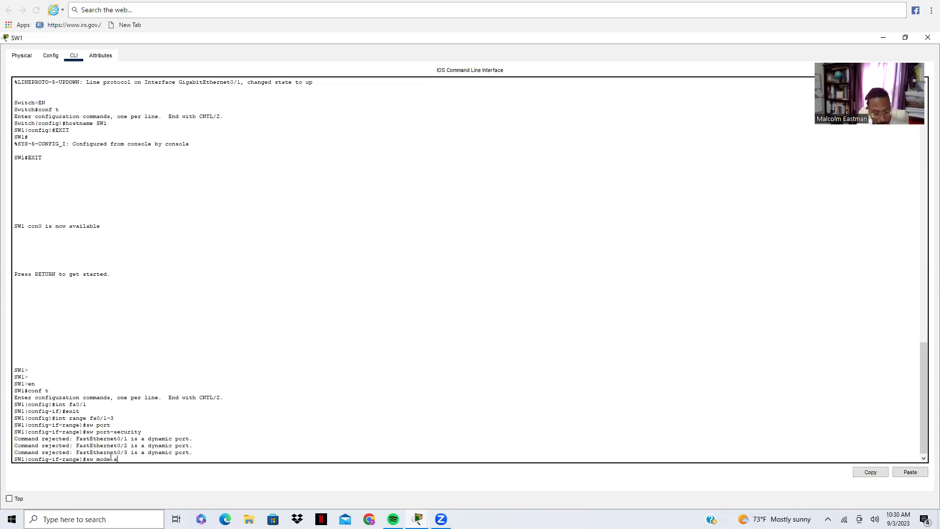
{"action": "type", "text": "ccess"}
{"action": "key", "text": "Return"}
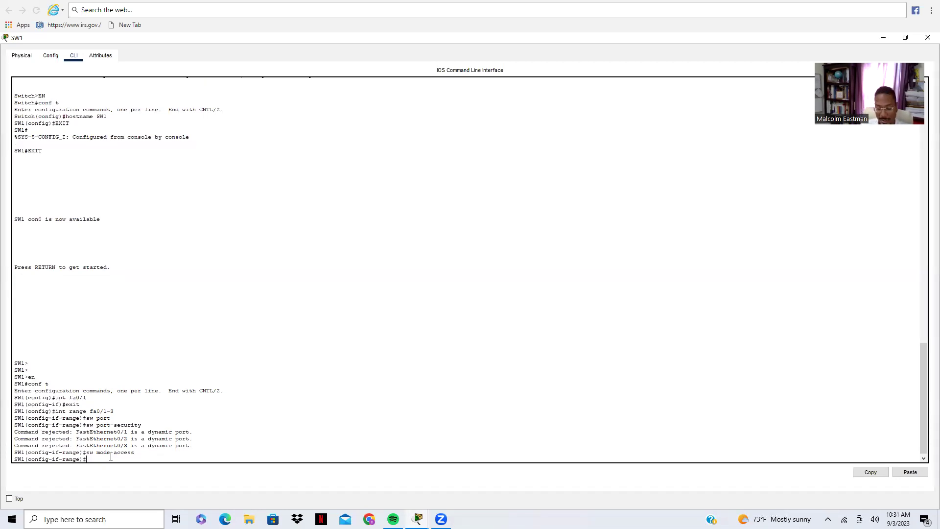
Enable port security on the fa0/1-3 access ports and list the available sw port-security options
{"action": "key", "text": "Up"}
{"action": "key", "text": "Up"}
{"action": "key", "text": "Return"}
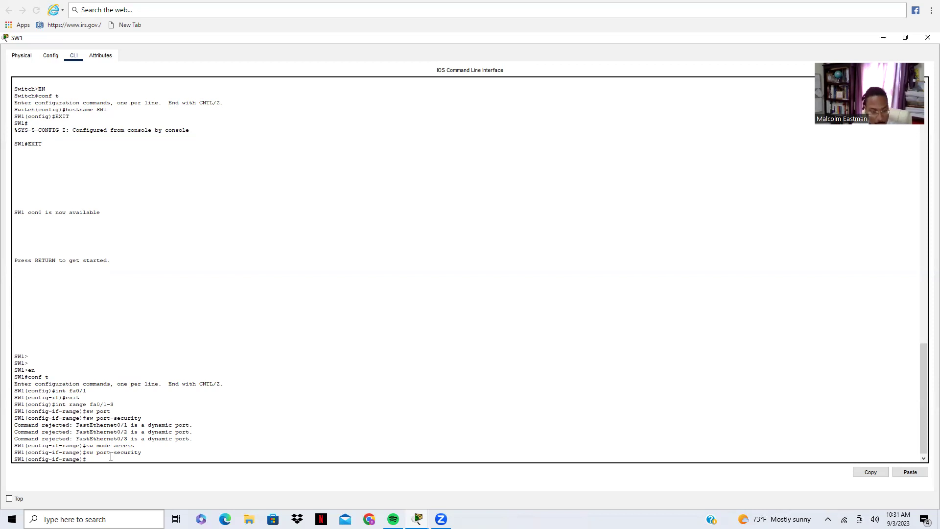
{"action": "key", "text": "Up"}
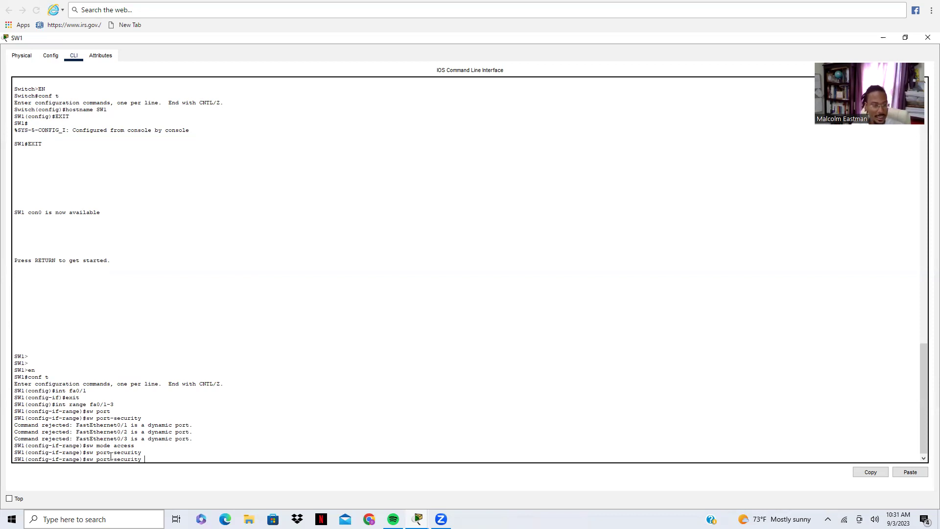
{"action": "type", "text": "?"}
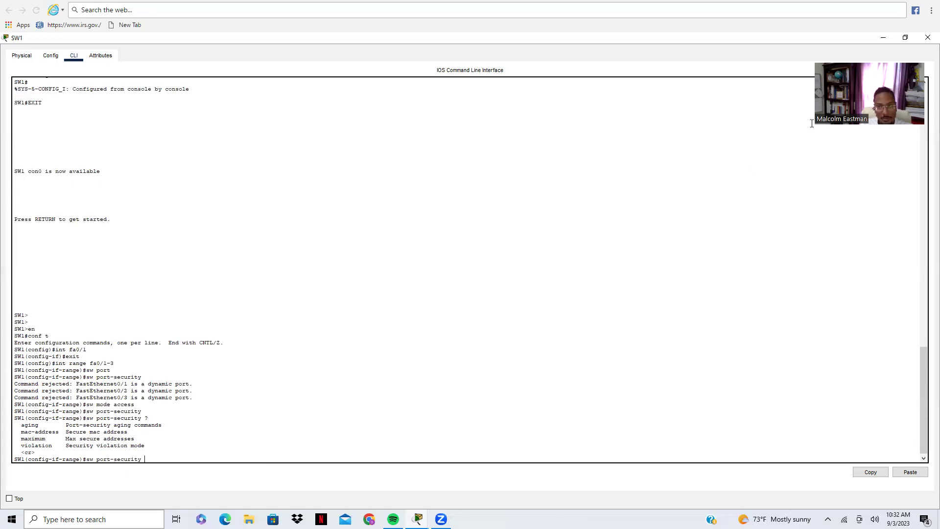
Examine PC 1's IP configuration and the MAC address of its FastEthernet0 interface
{"action": "left_click", "coordinate": [906, 38]}
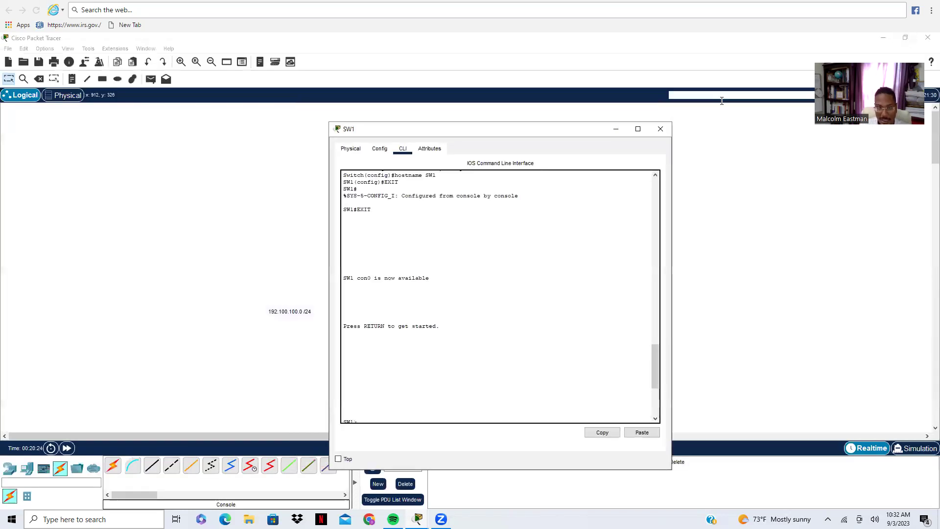
{"action": "left_click", "coordinate": [309, 231]}
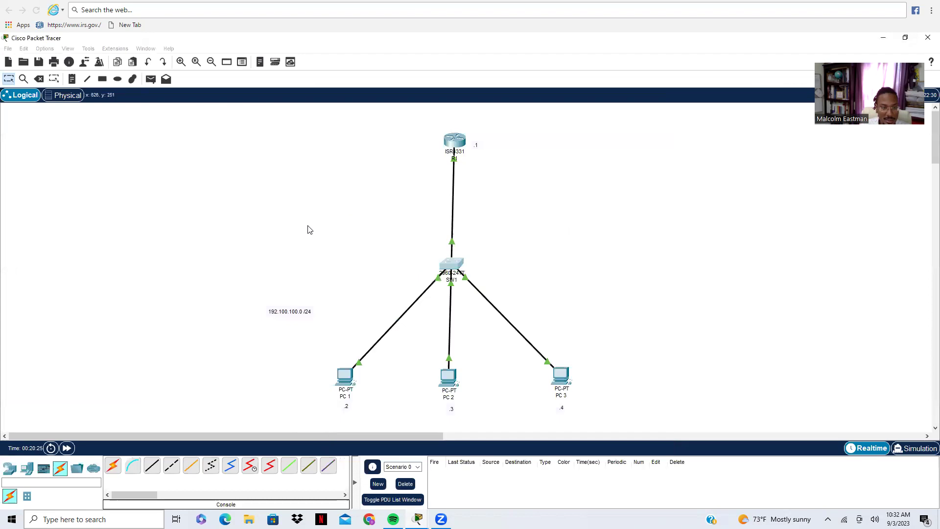
{"action": "left_click", "coordinate": [343, 375]}
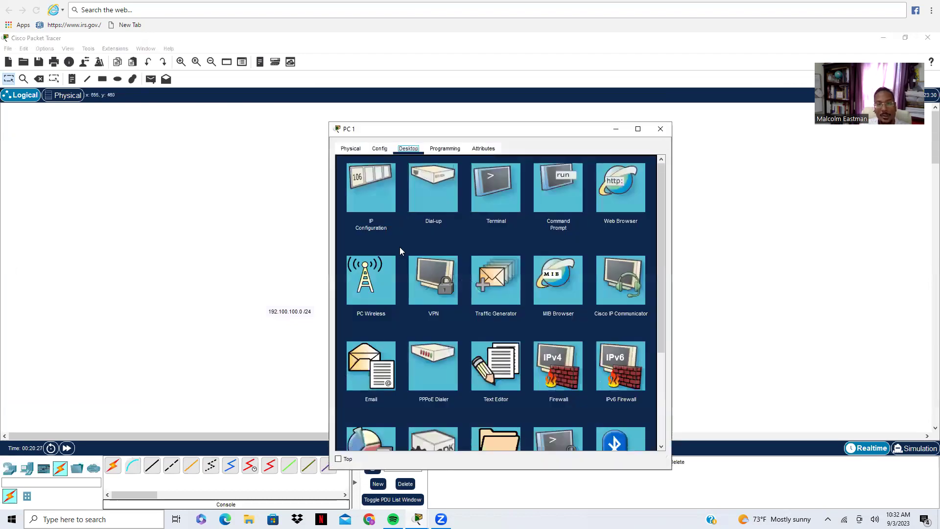
{"action": "left_click", "coordinate": [370, 192]}
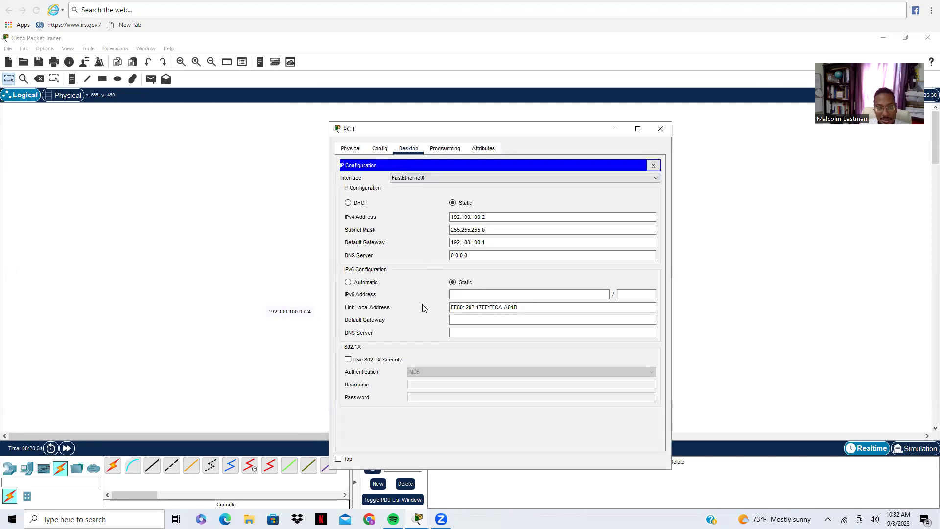
{"action": "left_click", "coordinate": [458, 307]}
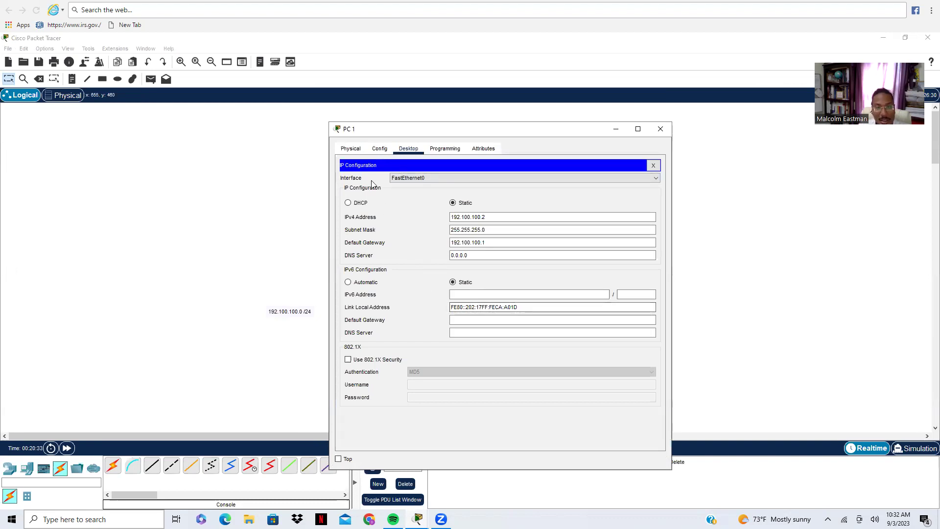
{"action": "left_click", "coordinate": [377, 149]}
{"action": "left_click", "coordinate": [350, 148]}
{"action": "left_click", "coordinate": [380, 148]}
{"action": "left_click", "coordinate": [385, 205]}
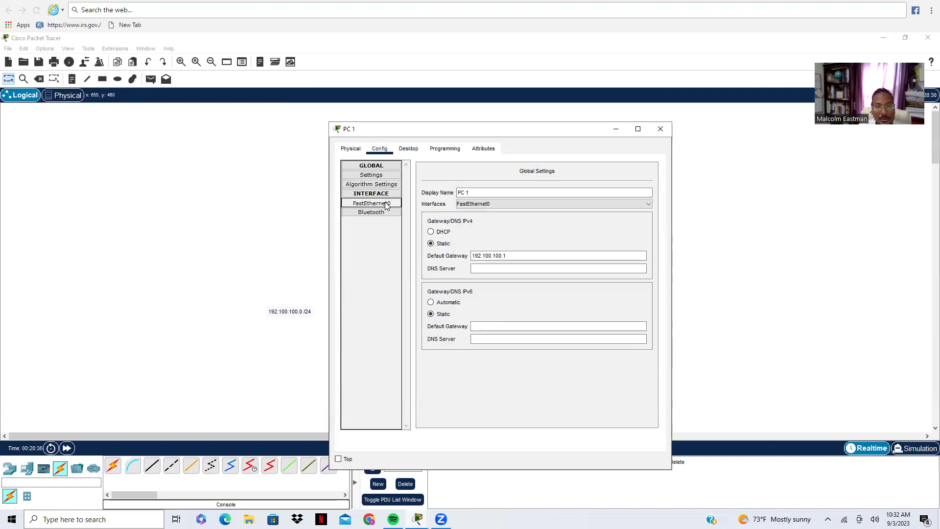
{"action": "left_click", "coordinate": [563, 213]}
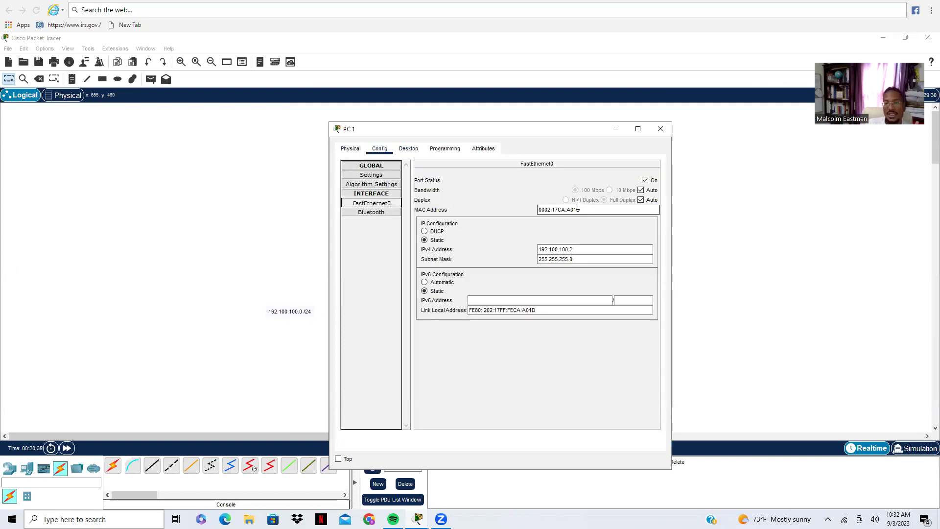
{"action": "double_click", "coordinate": [538, 211]}
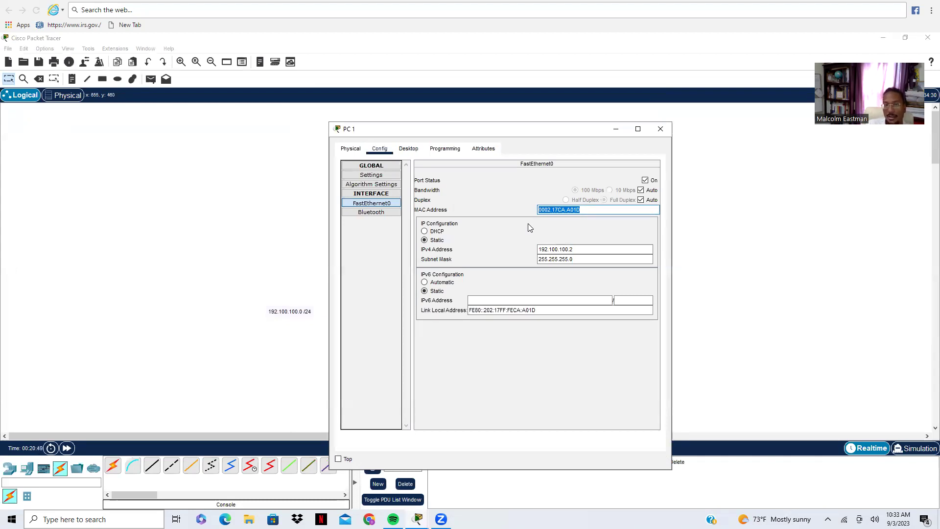
{"action": "left_click", "coordinate": [678, 226]}
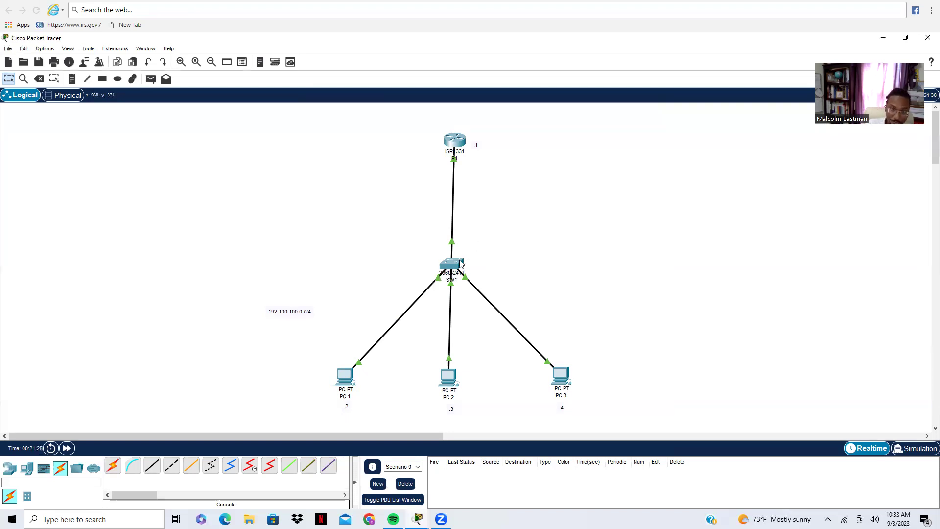
Reopen SW1's command line in a maximized window and set the maximum secure MAC addresses to 1 with sw port-security maximum 1
{"action": "left_click", "coordinate": [452, 266]}
{"action": "scroll", "coordinate": [456, 415], "scroll_direction": "down", "scroll_amount": 6}
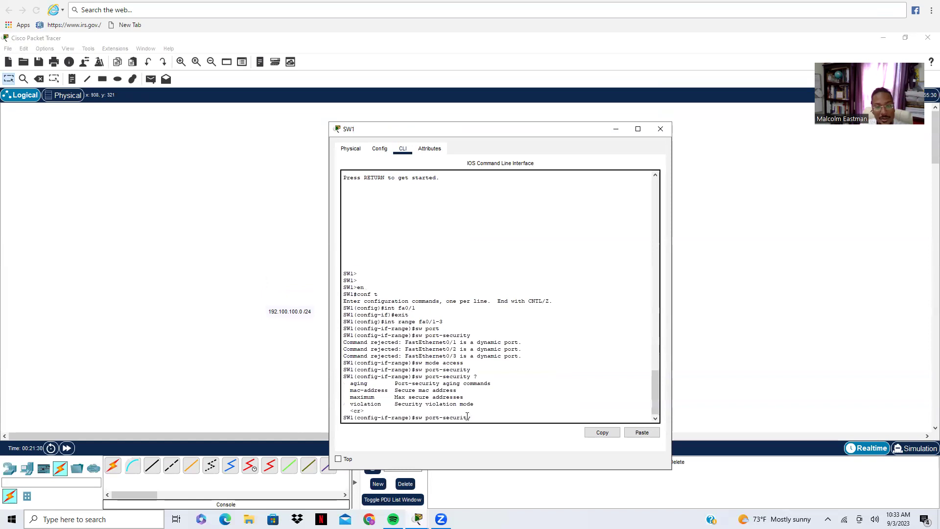
{"action": "left_click", "coordinate": [638, 129]}
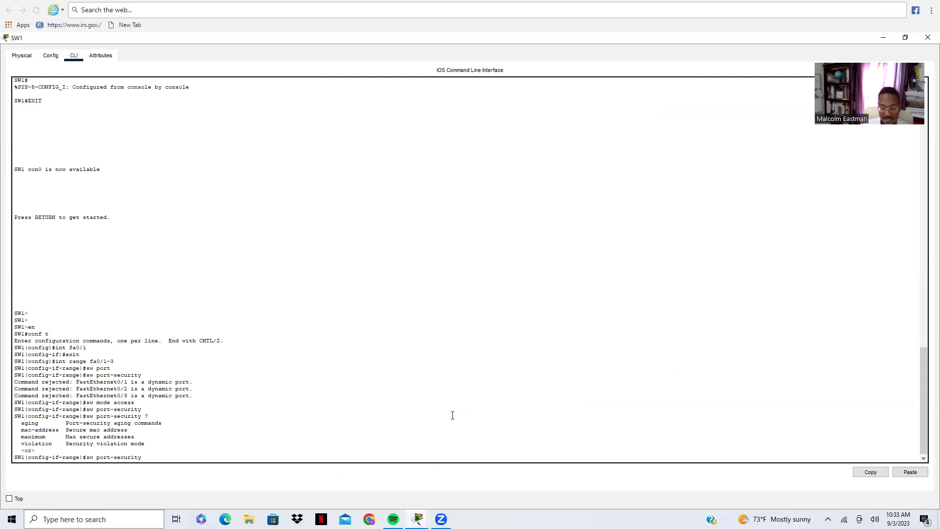
{"action": "type", "text": "ma"}
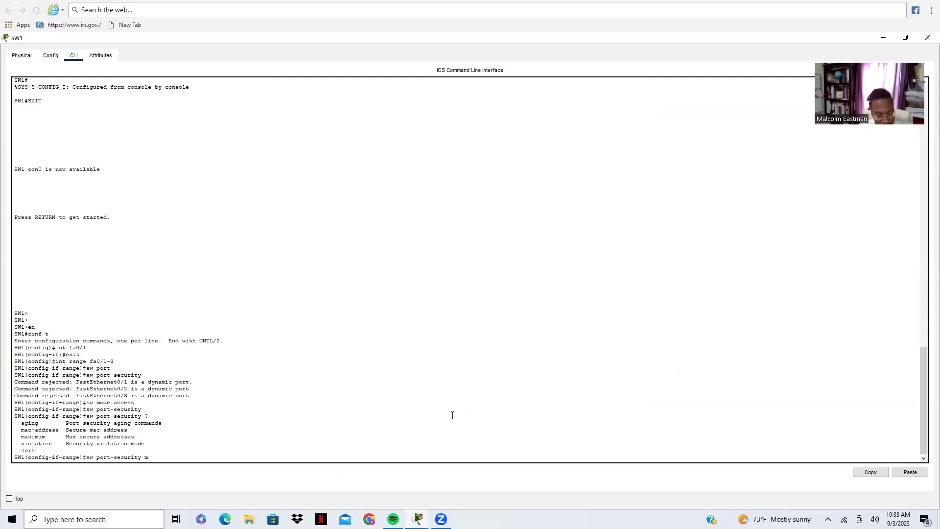
{"action": "key", "text": "Tab"}
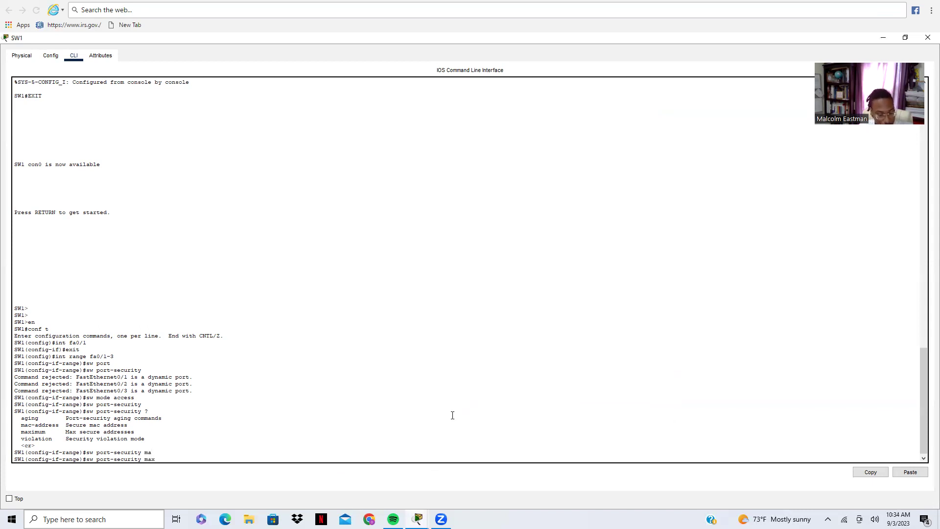
{"action": "type", "text": "x"}
{"action": "key", "text": "Tab"}
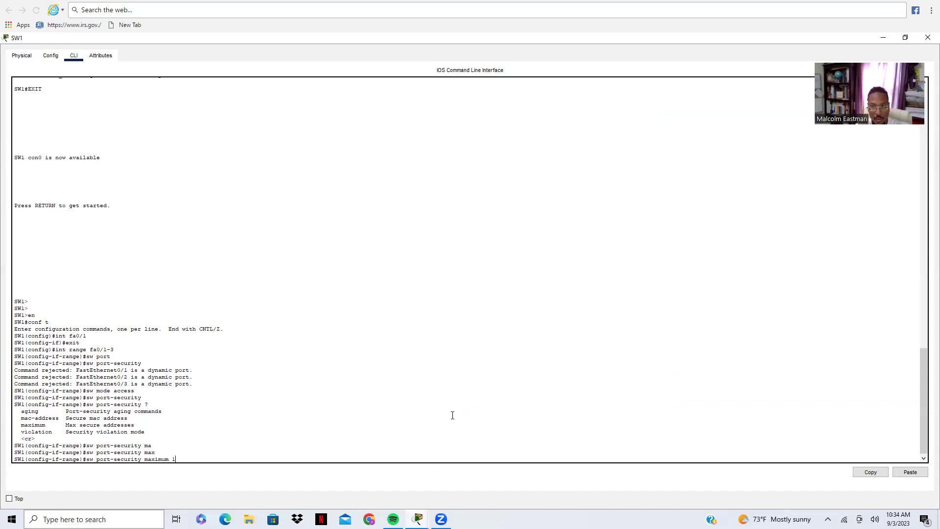
{"action": "type", "text": "1"}
{"action": "key", "text": "Return"}
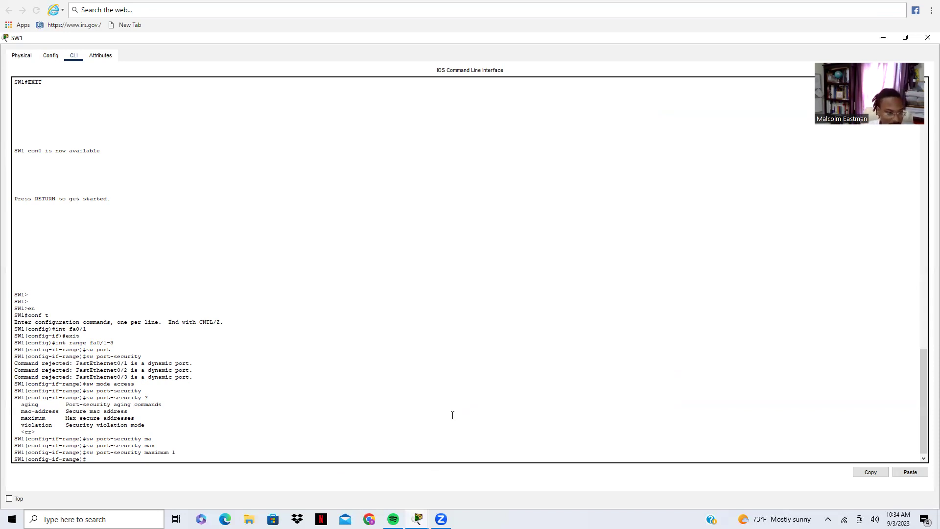
Set the port-security violation mode of the fa0/1-3 range to shutdown with sw port-security violation shutdown
{"action": "key", "text": "Up"}
{"action": "key", "text": "BackSpace"}
{"action": "key", "text": "BackSpace"}
{"action": "key", "text": "BackSpace"}
{"action": "key", "text": "BackSpace"}
{"action": "key", "text": "BackSpace"}
{"action": "key", "text": "BackSpace"}
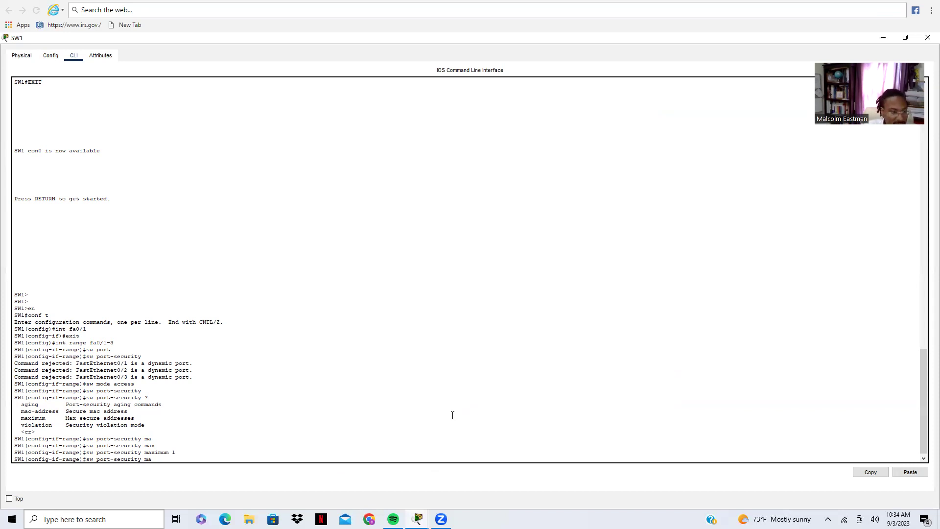
{"action": "key", "text": "BackSpace"}
{"action": "key", "text": "BackSpace"}
{"action": "type", "text": "vio"}
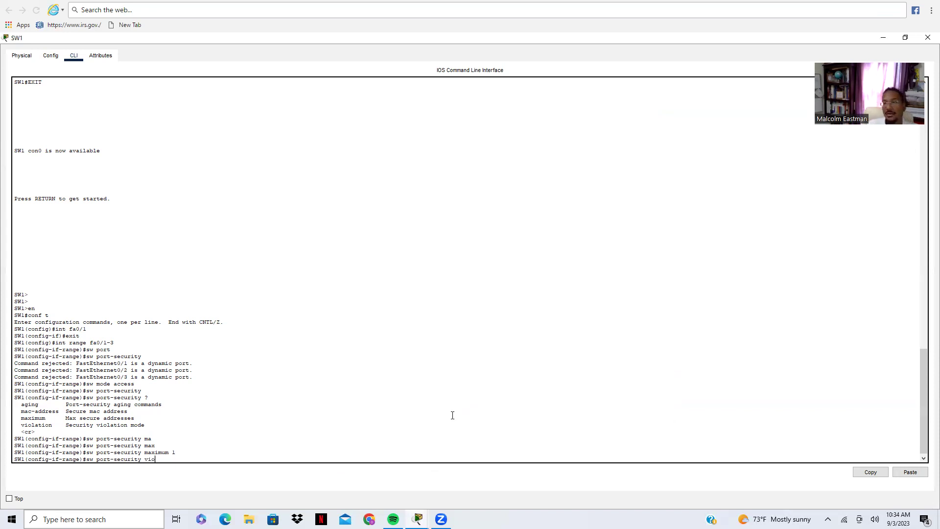
{"action": "key", "text": "Tab"}
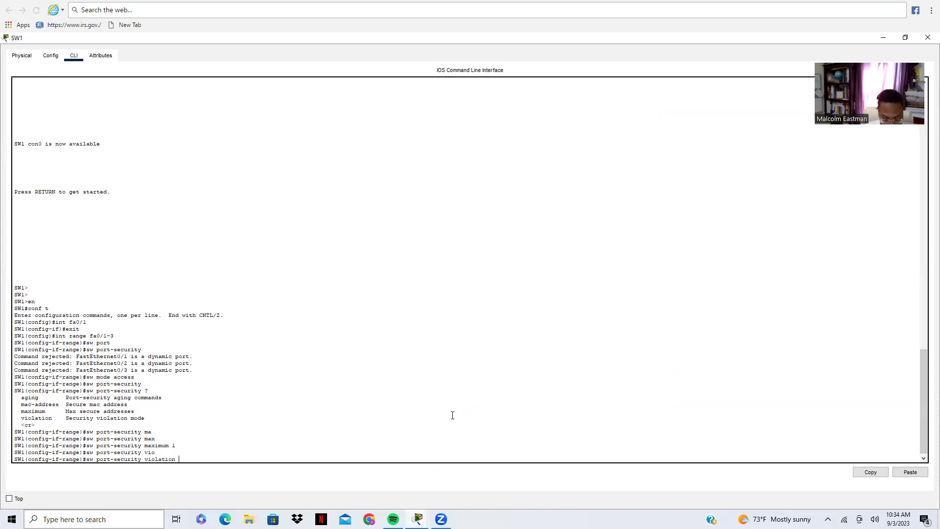
{"action": "type", "text": "sh"}
{"action": "key", "text": "Tab"}
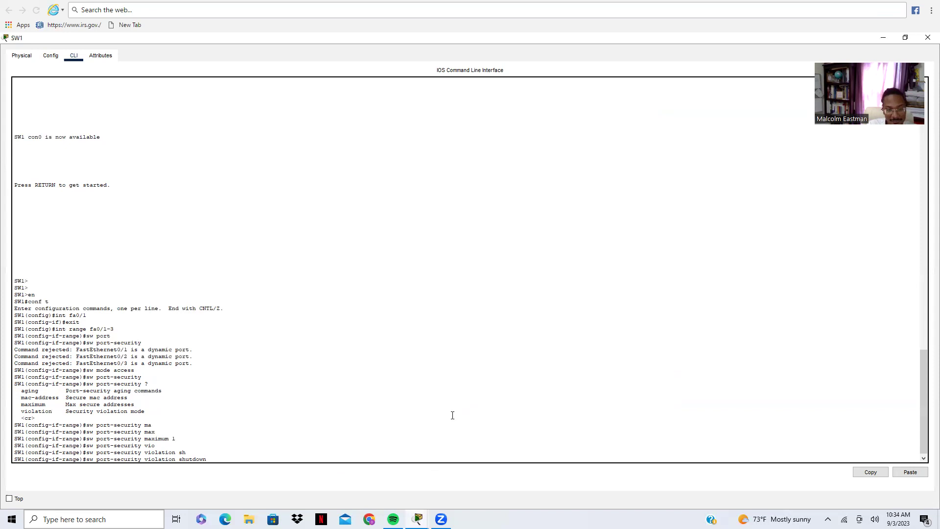
{"action": "key", "text": "Return"}
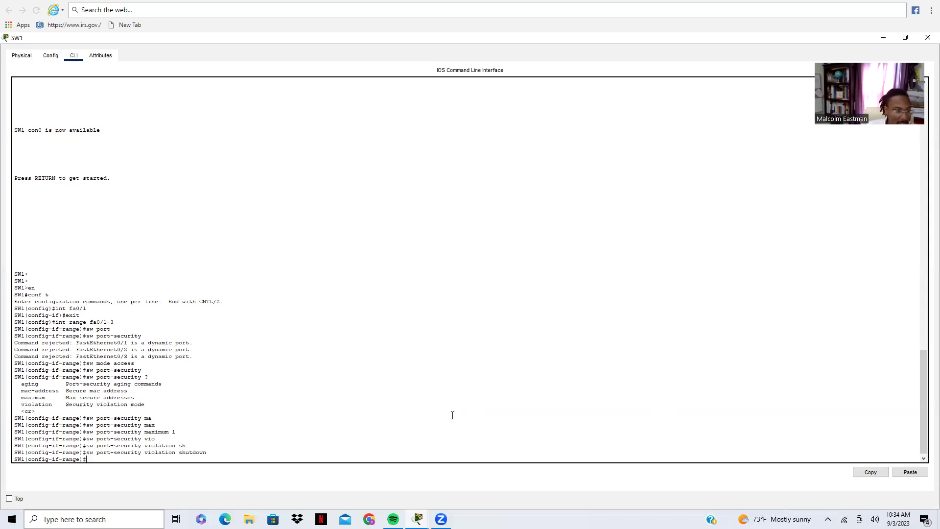
List the values accepted by sw port-security aging time for the interface range
{"action": "key", "text": "Up"}
{"action": "key", "text": "BackSpace"}
{"action": "key", "text": "BackSpace"}
{"action": "key", "text": "BackSpace"}
{"action": "key", "text": "BackSpace"}
{"action": "key", "text": "BackSpace"}
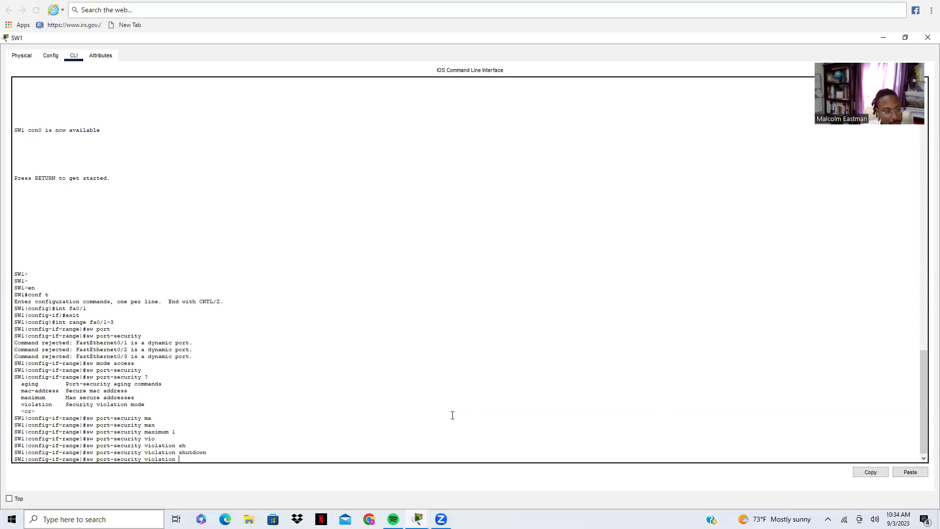
{"action": "key", "text": "BackSpace"}
{"action": "key", "text": "BackSpace"}
{"action": "key", "text": "BackSpace"}
{"action": "key", "text": "BackSpace"}
{"action": "type", "text": "ag"}
{"action": "key", "text": "Tab"}
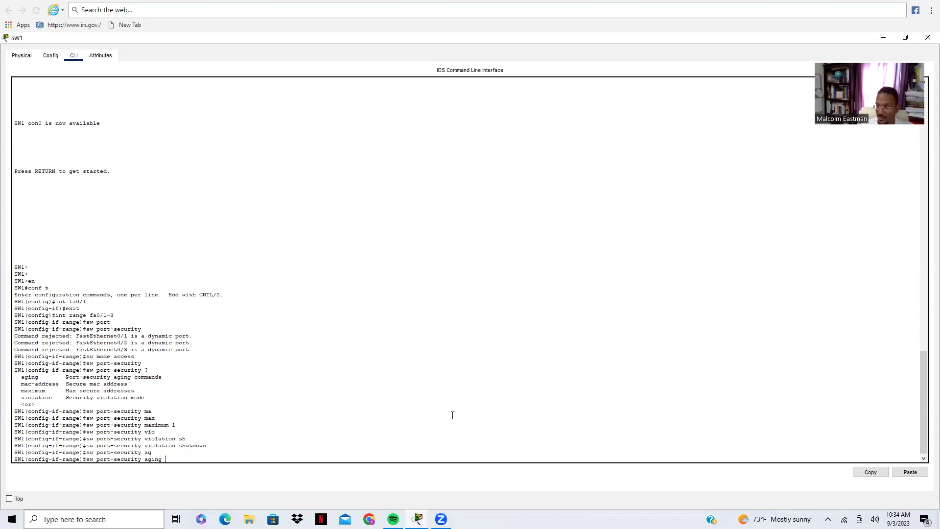
{"action": "type", "text": "mr"}
{"action": "type", "text": "e"}
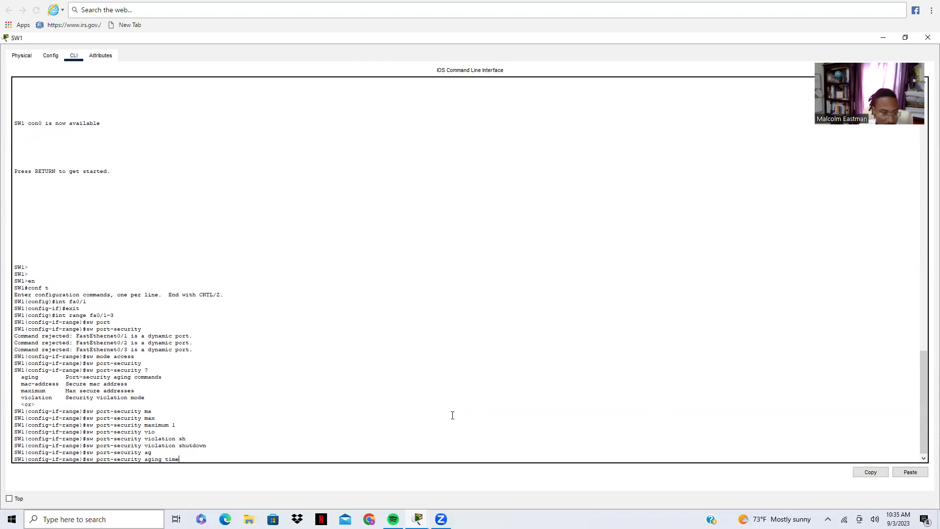
{"action": "type", "text": " ?"}
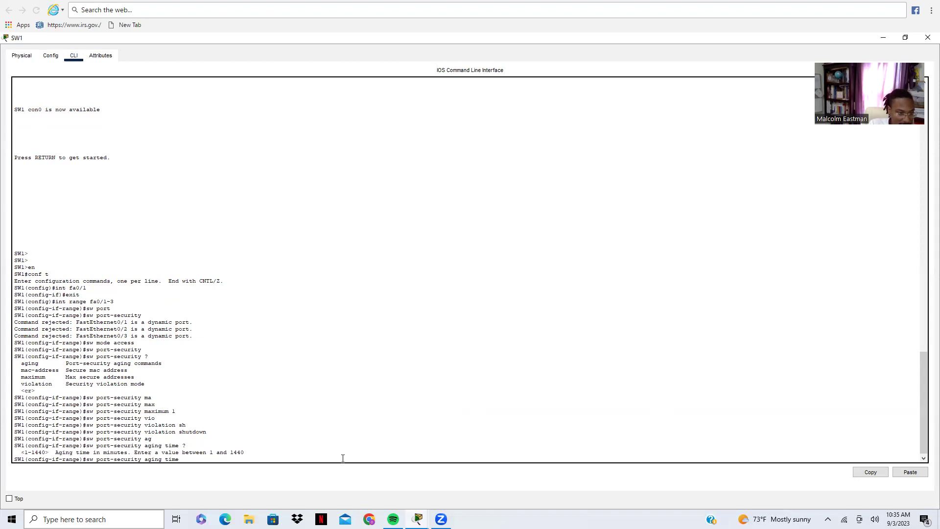
Set the port-security aging time of the fa0/1-3 range to 60 minutes
{"action": "left_click_drag", "start_coordinate": [56, 452], "coordinate": [248, 454]}
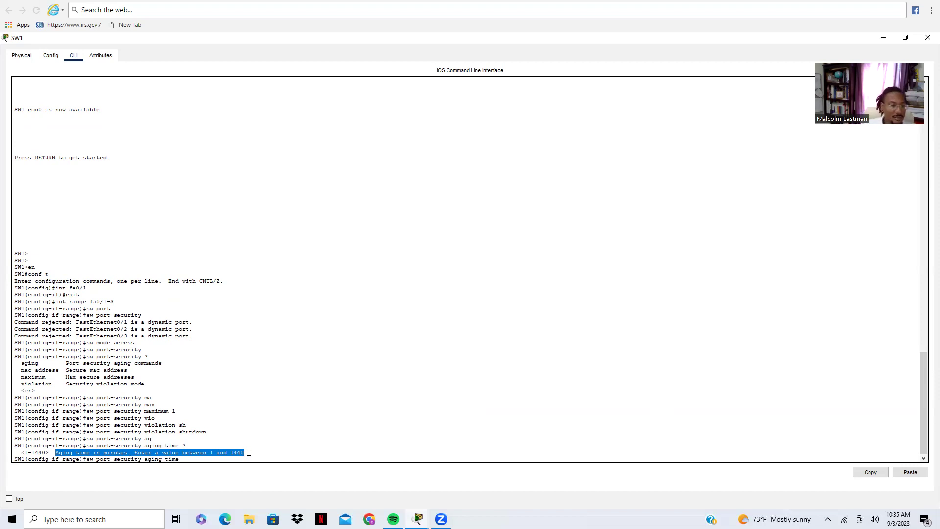
{"action": "left_click", "coordinate": [198, 459]}
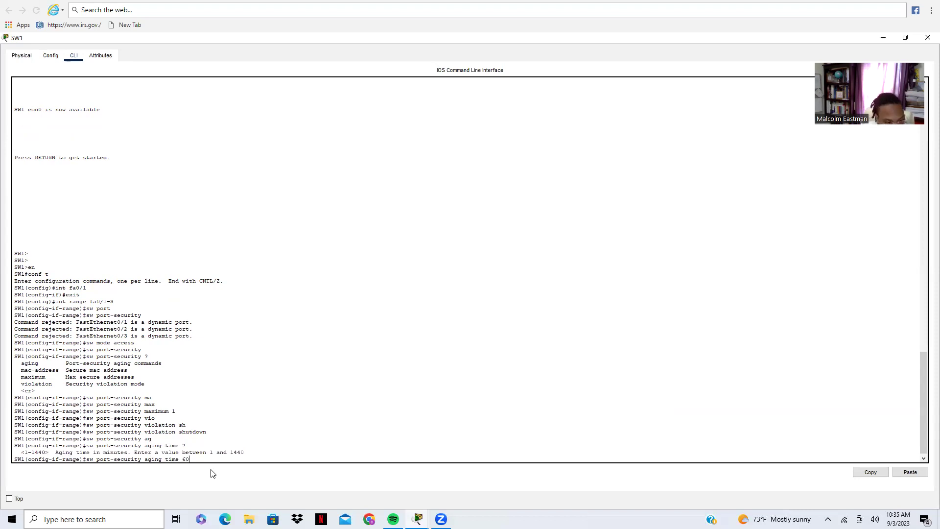
{"action": "key", "text": "Return"}
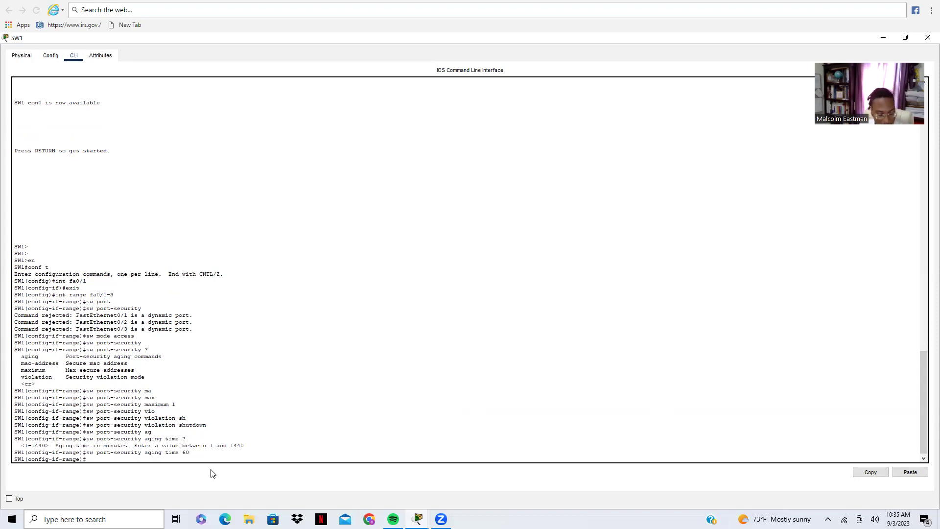
{"action": "type", "text": "ex"}
{"action": "key", "text": "BackSpace"}
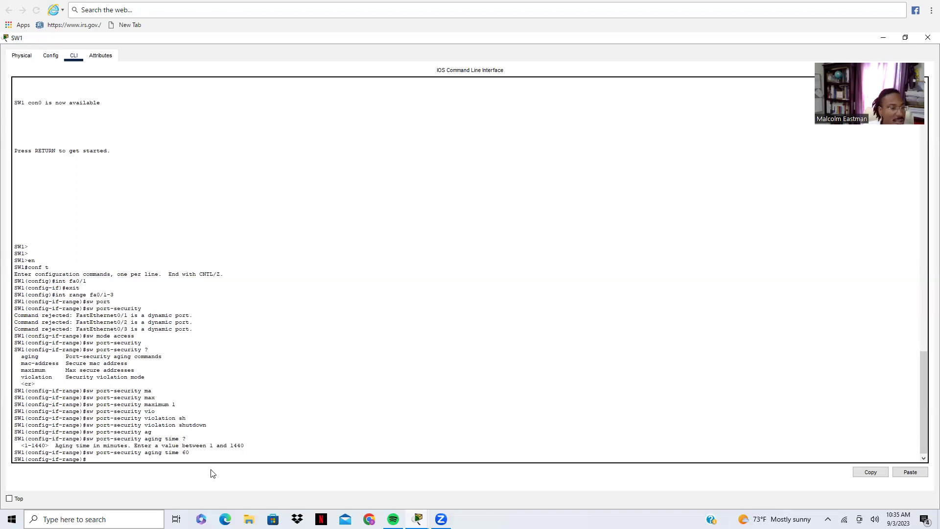
List the options available for sw port-security mac-address on the interface range
{"action": "key", "text": "Up"}
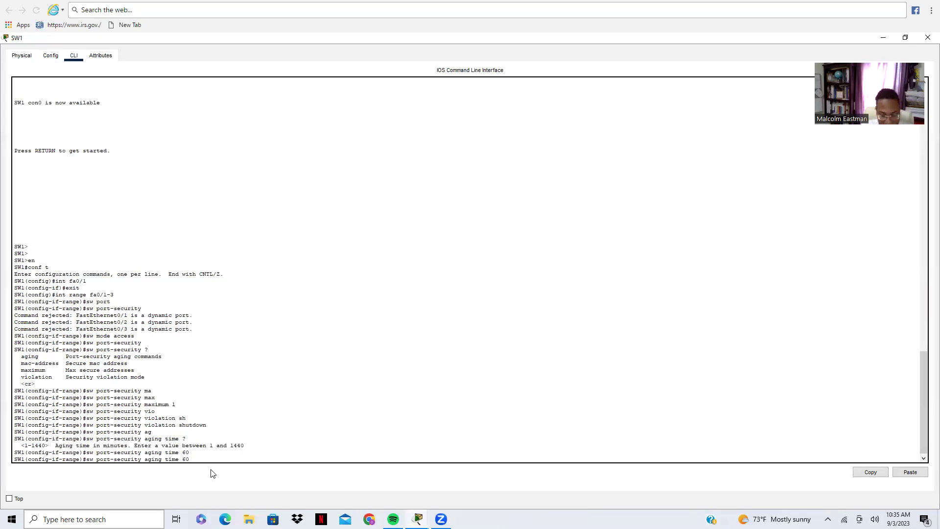
{"action": "key", "text": "BackSpace"}
{"action": "key", "text": "BackSpace"}
{"action": "key", "text": "BackSpace"}
{"action": "key", "text": "BackSpace"}
{"action": "key", "text": "BackSpace"}
{"action": "key", "text": "BackSpace"}
{"action": "key", "text": "BackSpace"}
{"action": "key", "text": "BackSpace"}
{"action": "key", "text": "BackSpace"}
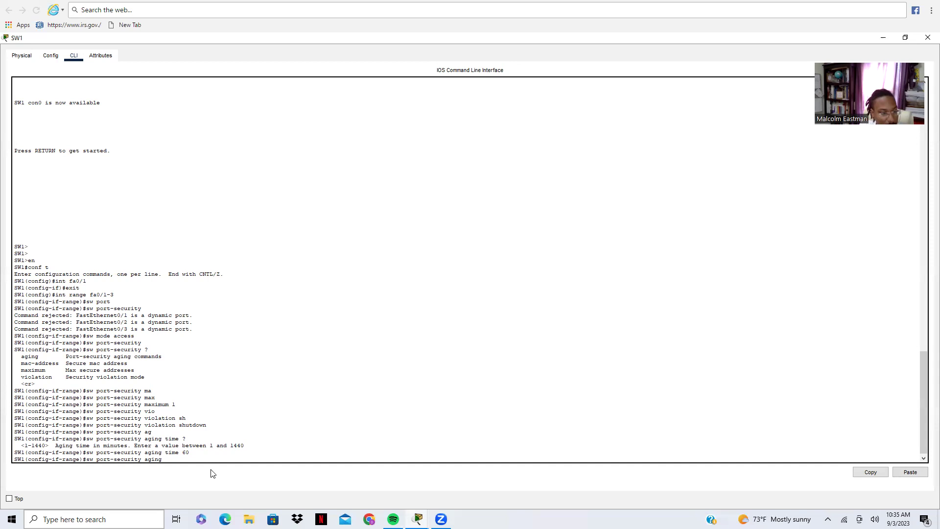
{"action": "key", "text": "BackSpace"}
{"action": "key", "text": "BackSpace"}
{"action": "key", "text": "BackSpace"}
{"action": "type", "text": "mac"}
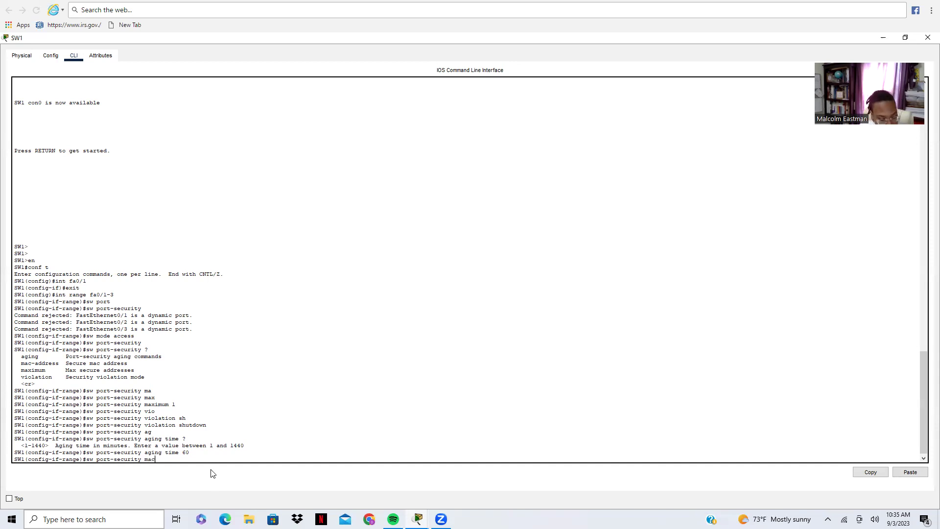
{"action": "key", "text": "Tab"}
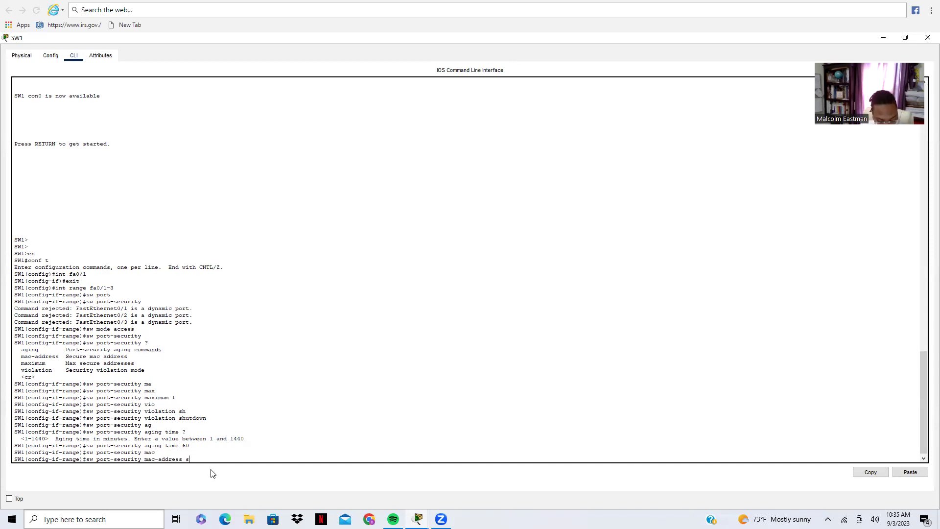
{"action": "key", "text": "BackSpace"}
{"action": "key", "text": "BackSpace"}
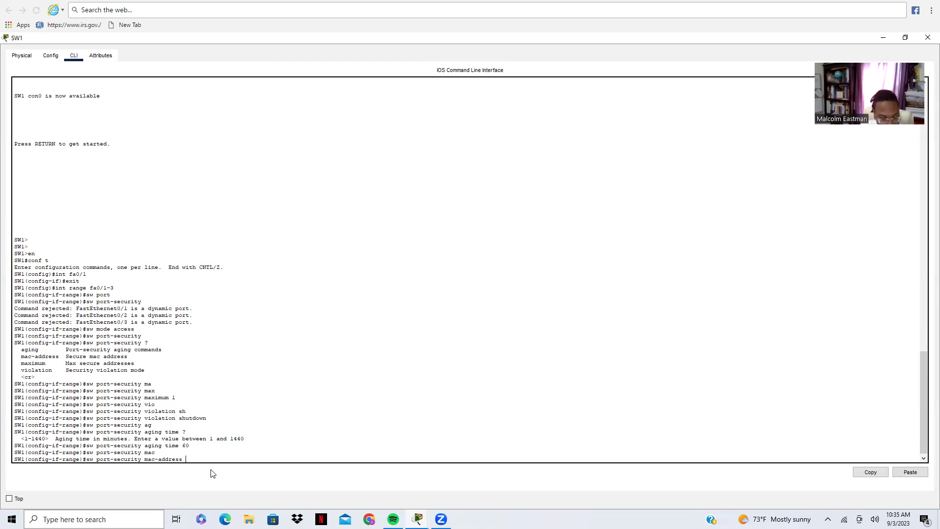
{"action": "type", "text": "?"}
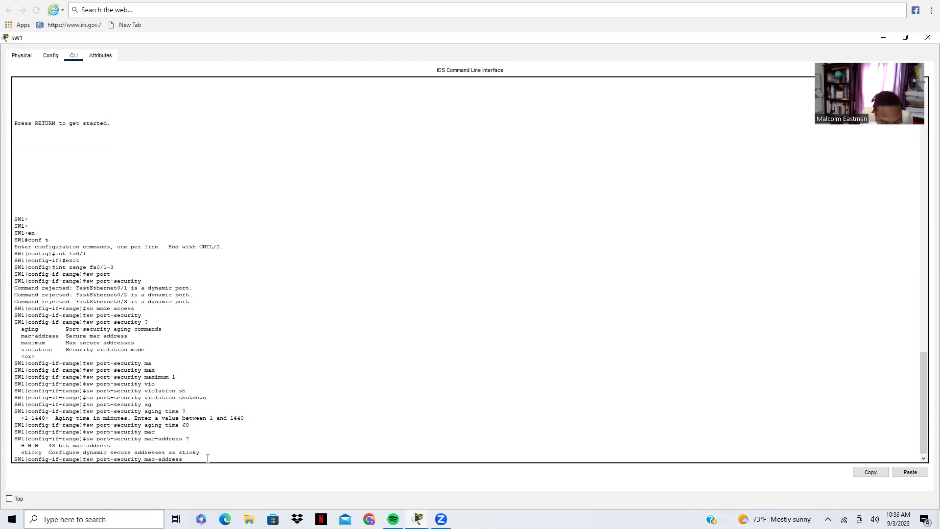
Turn off sticky MAC addresses on the interface range with no sw port-security mac-address sticky
{"action": "key", "text": "Tab"}
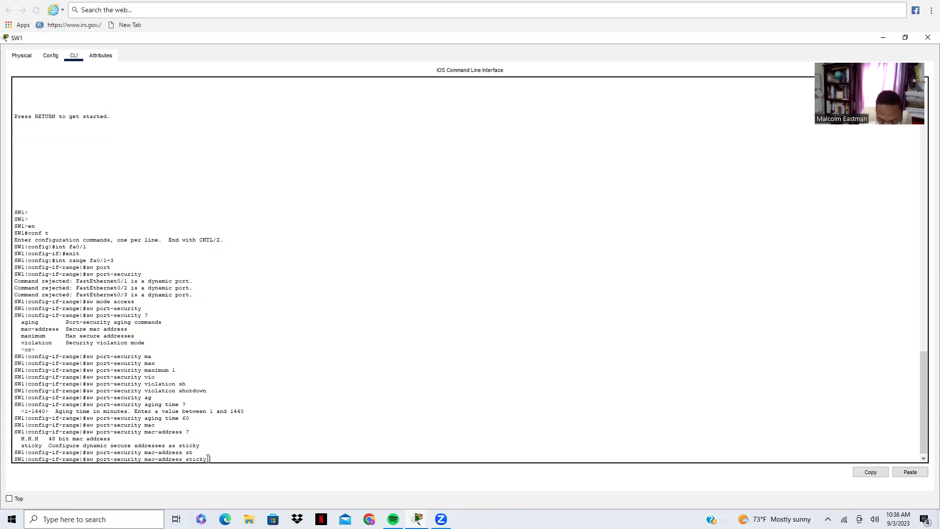
{"action": "key", "text": "ctrl+a"}
{"action": "type", "text": "no"}
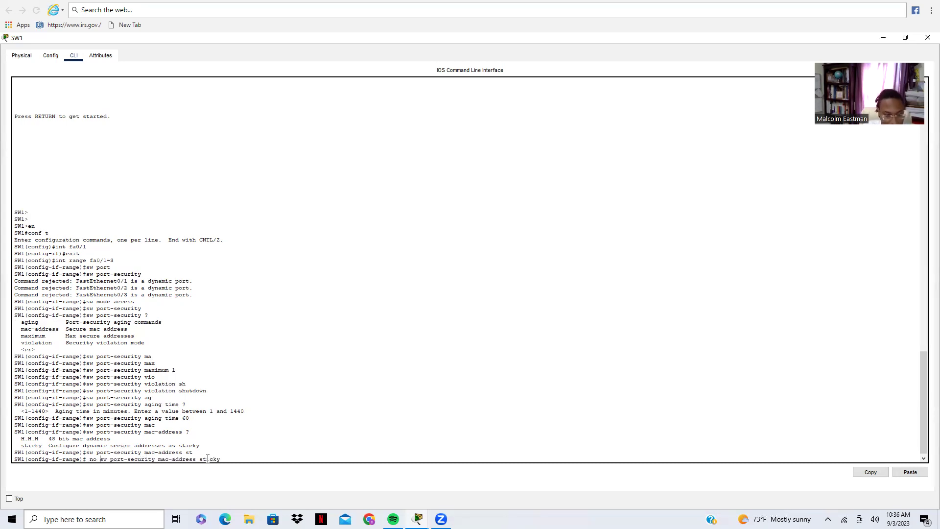
{"action": "key", "text": "Return"}
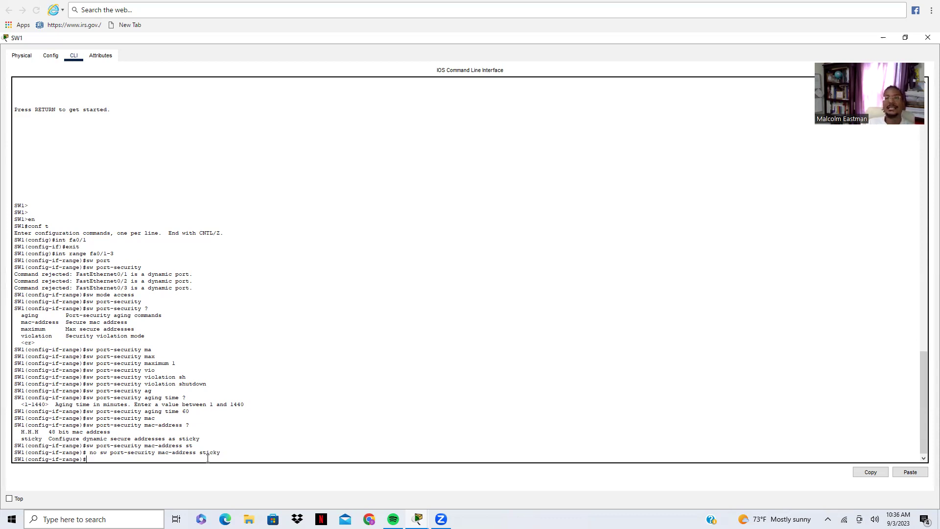
Leave configuration mode on SW1 and display the port-security summary with show port-security
{"action": "type", "text": "exit"}
{"action": "key", "text": "Return"}
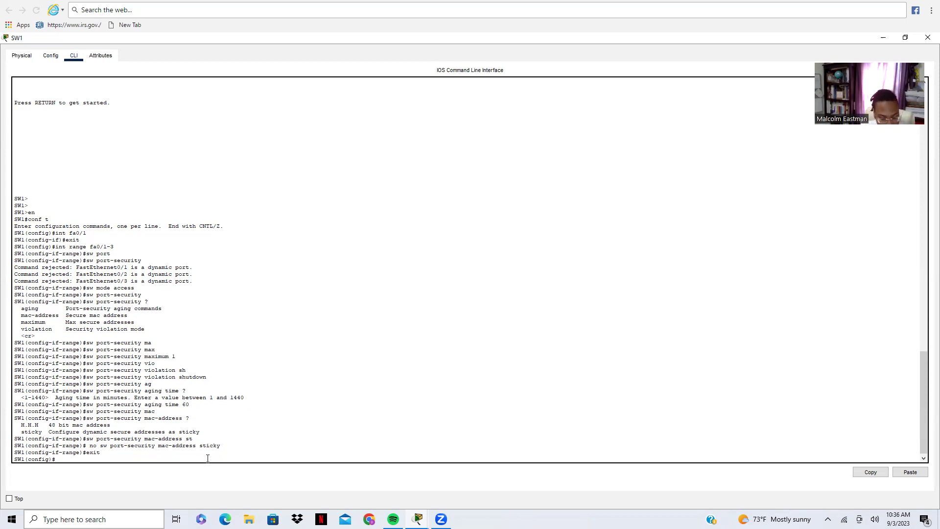
{"action": "type", "text": "exit"}
{"action": "key", "text": "Return"}
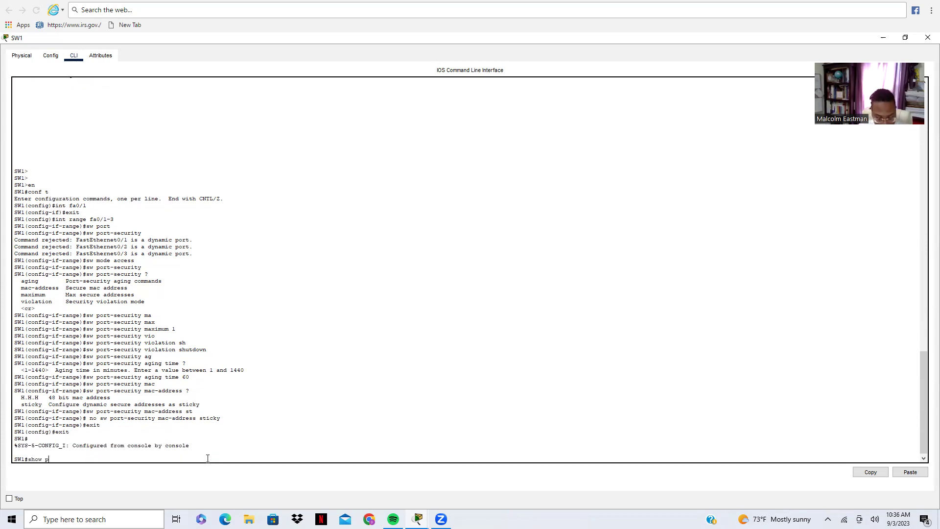
{"action": "type", "text": "show port"}
{"action": "key", "text": "Tab"}
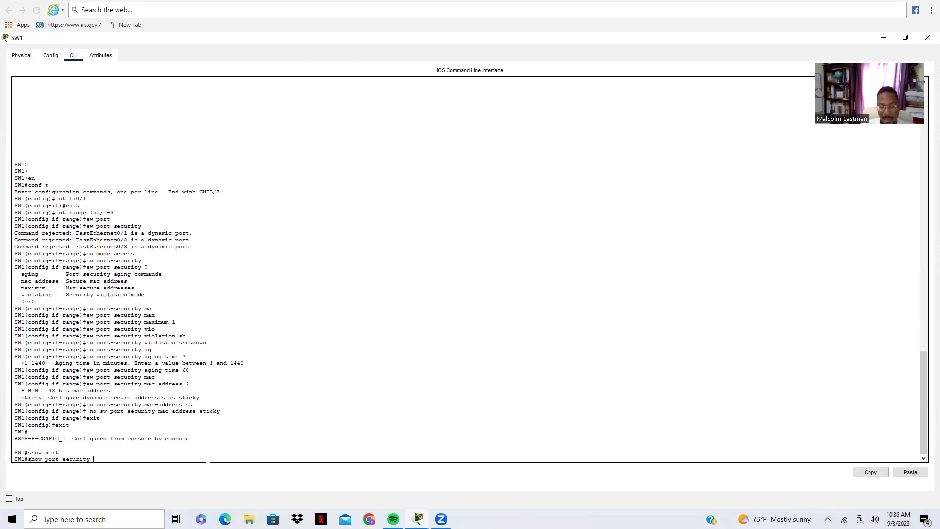
{"action": "key", "text": "Return"}
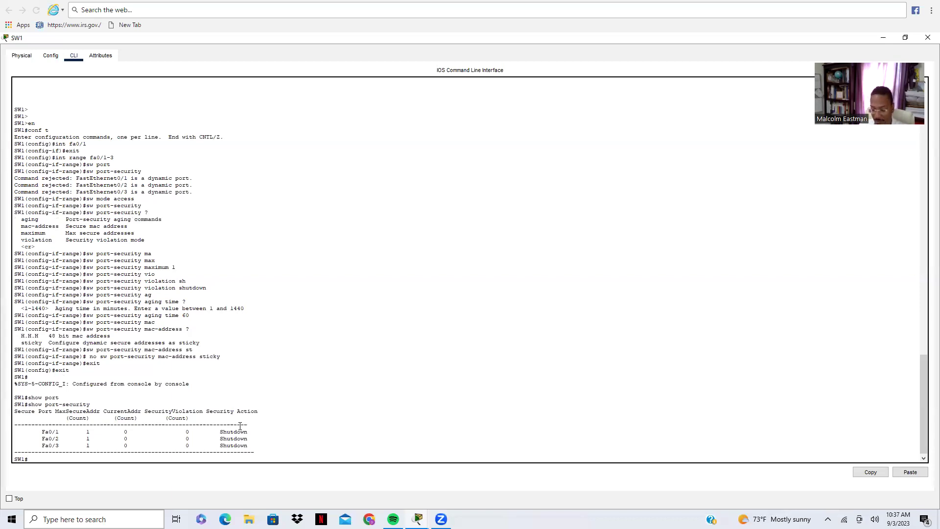
Display the detailed port-security status of interface fa0/1 with show port-security int fa0/1
{"action": "key", "text": "Up"}
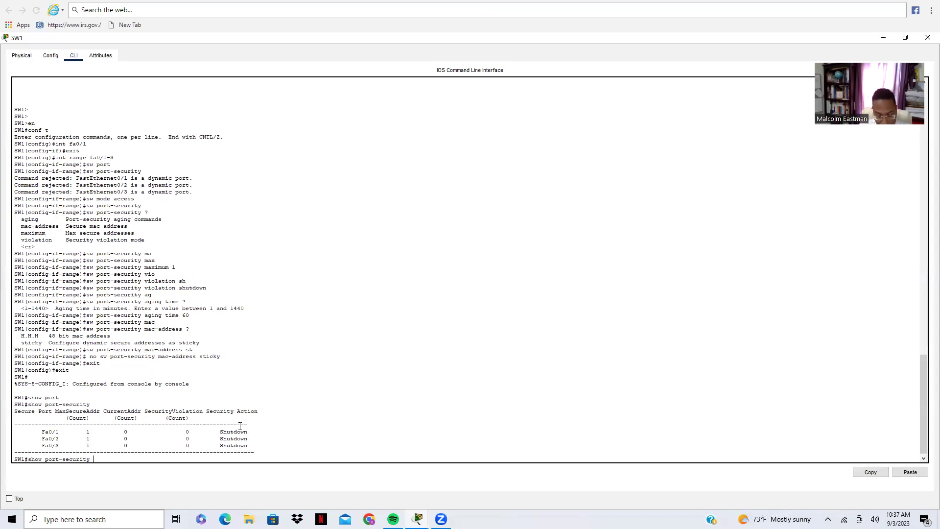
{"action": "type", "text": "int fa"}
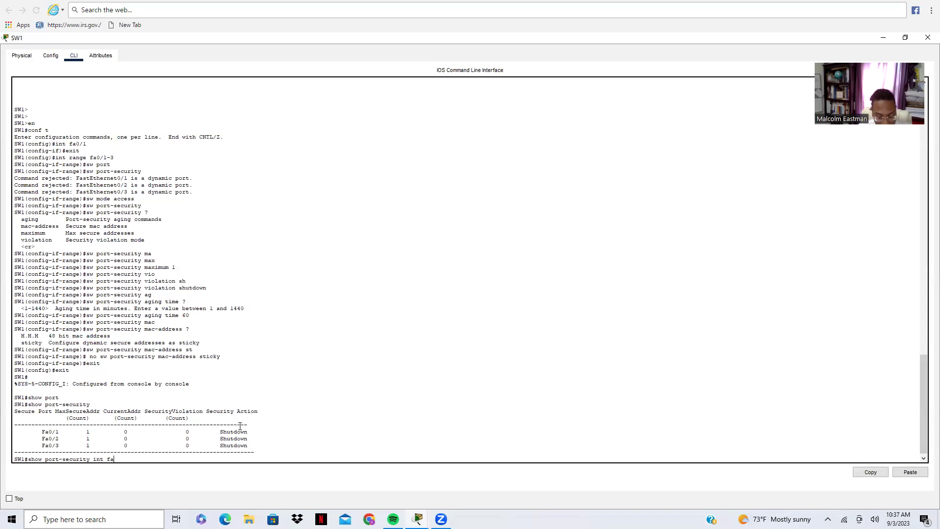
{"action": "type", "text": "0/1"}
{"action": "key", "text": "Return"}
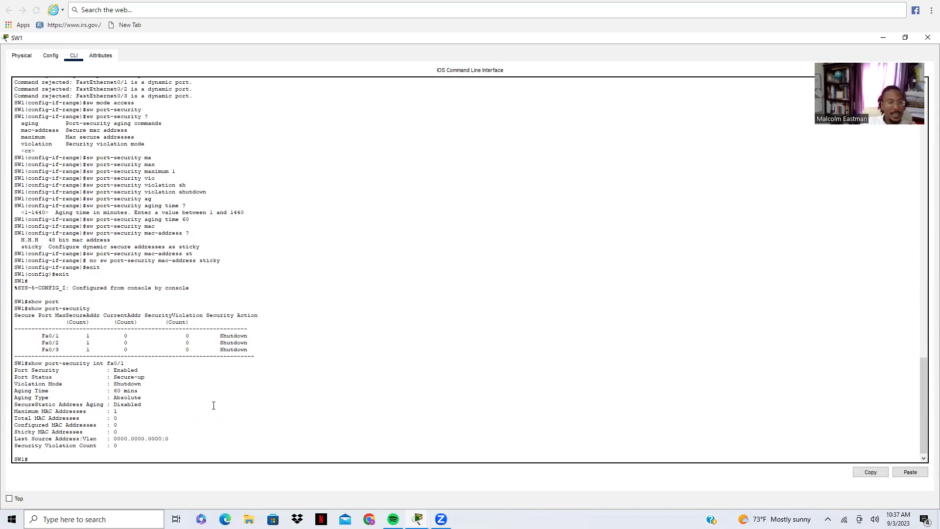
Display the detailed port-security status of interface fa0/2 with show port-security int fa0/2
{"action": "left_click_drag", "start_coordinate": [13, 364], "coordinate": [157, 454]}
{"action": "left_click", "coordinate": [198, 416]}
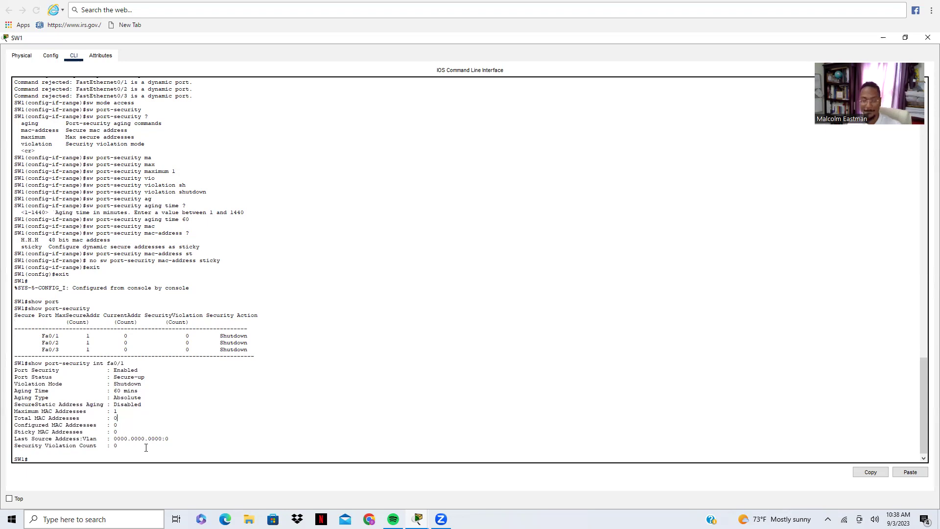
{"action": "key", "text": "Up"}
{"action": "key", "text": "BackSpace"}
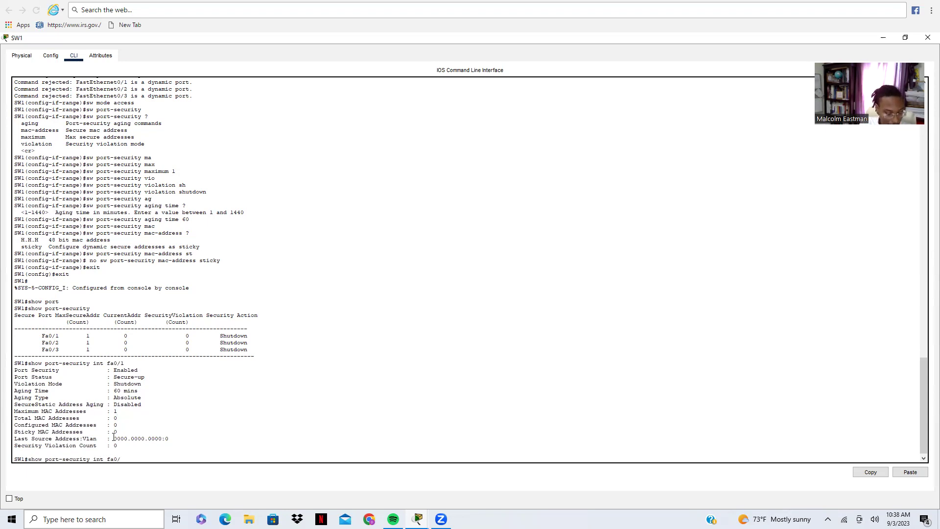
{"action": "type", "text": "2"}
{"action": "key", "text": "Return"}
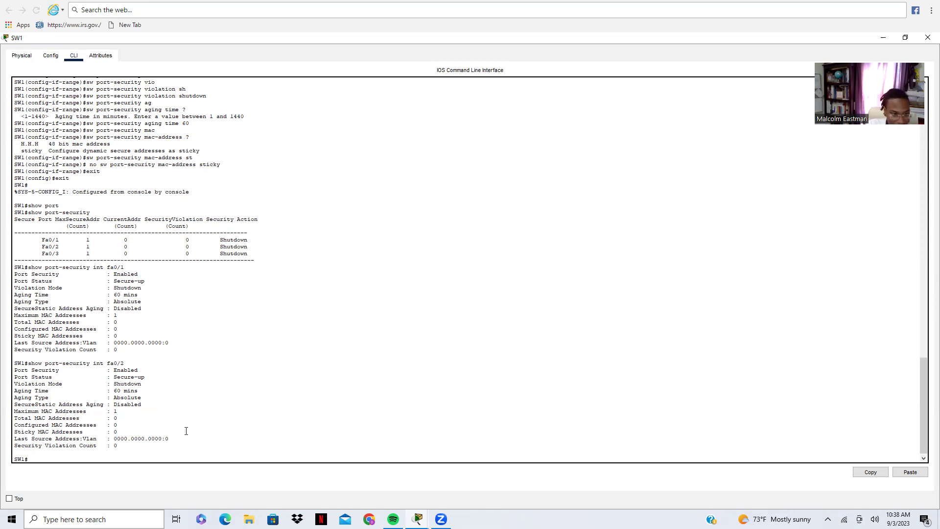
Restore SW1's window to its smaller size, log out of the console session with exit, and close the window
{"action": "left_click", "coordinate": [905, 37]}
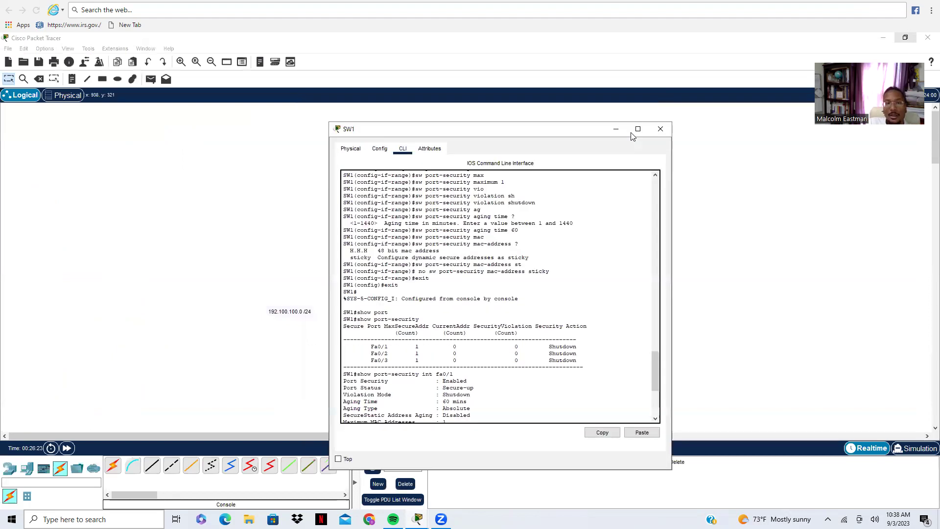
{"action": "type", "text": "we"}
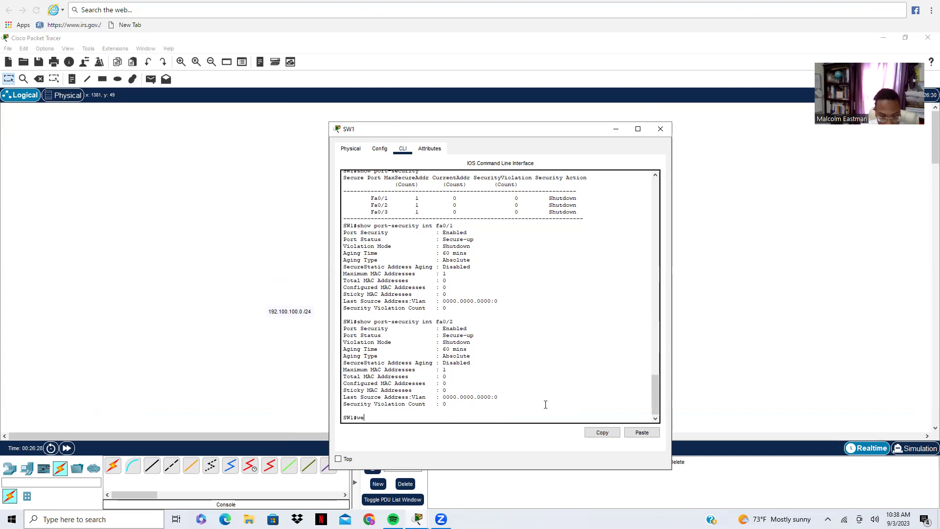
{"action": "key", "text": "BackSpace"}
{"action": "key", "text": "BackSpace"}
{"action": "type", "text": "exit"}
{"action": "key", "text": "Return"}
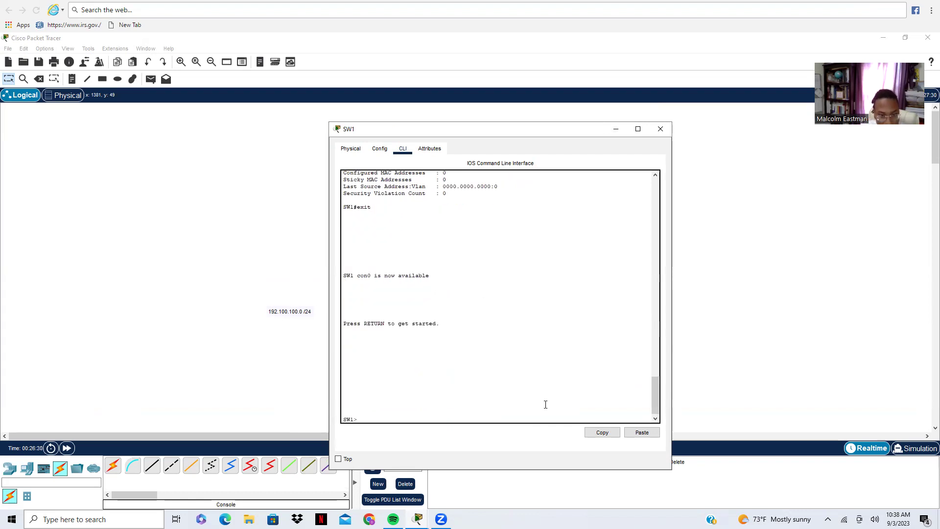
{"action": "left_click", "coordinate": [668, 135]}
Ping the gateway 192.100.100.1 from PC 1's Command Prompt
{"action": "left_click", "coordinate": [346, 376]}
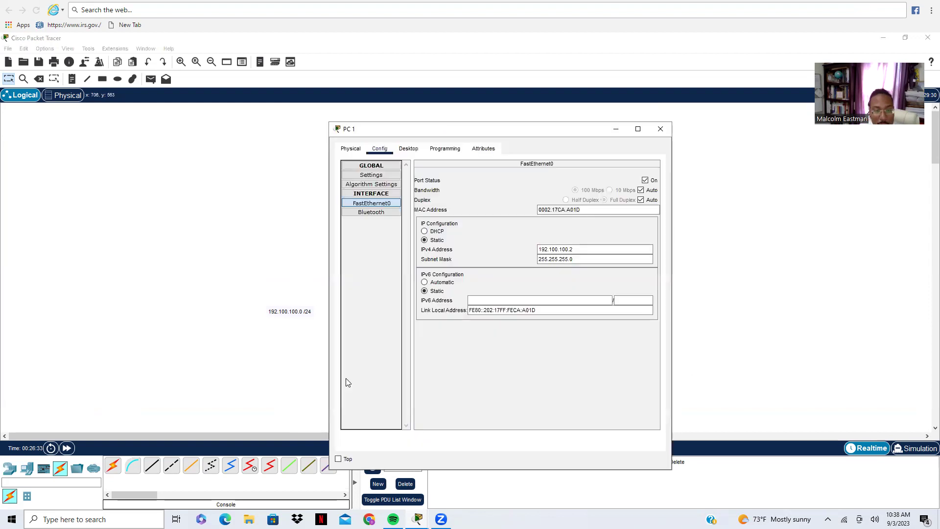
{"action": "left_click", "coordinate": [408, 151]}
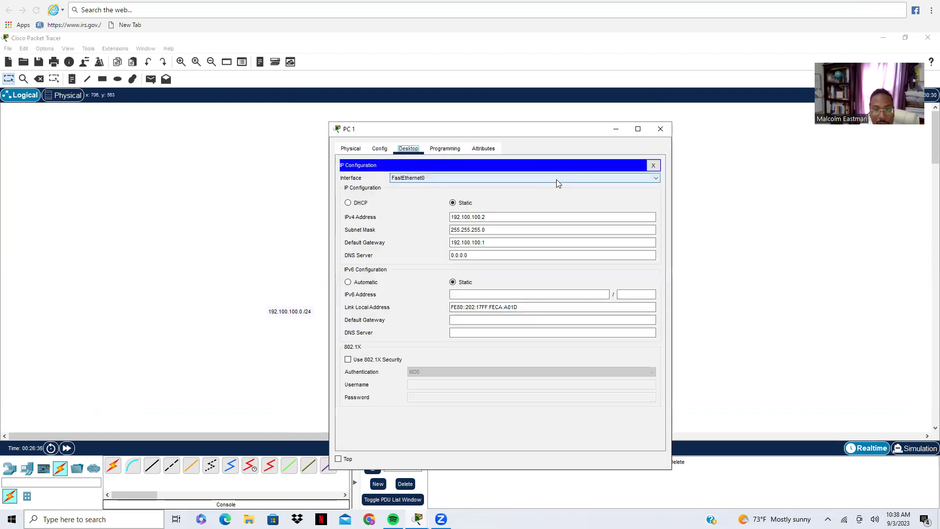
{"action": "left_click", "coordinate": [653, 165]}
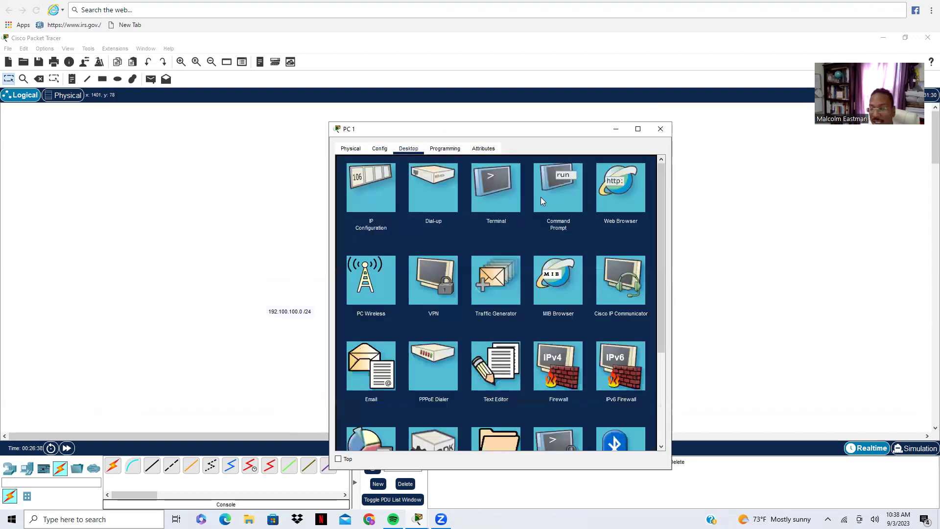
{"action": "left_click", "coordinate": [540, 196]}
{"action": "key", "text": "Up"}
{"action": "key", "text": "Return"}
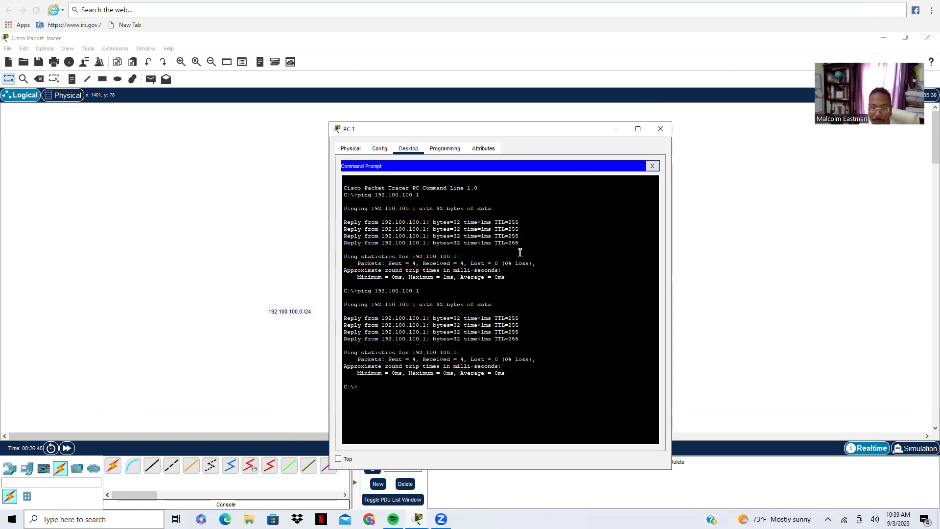
{"action": "left_click", "coordinate": [660, 130]}
Ping the gateway 192.100.100.1 from PC 2's Command Prompt
{"action": "left_click", "coordinate": [452, 378]}
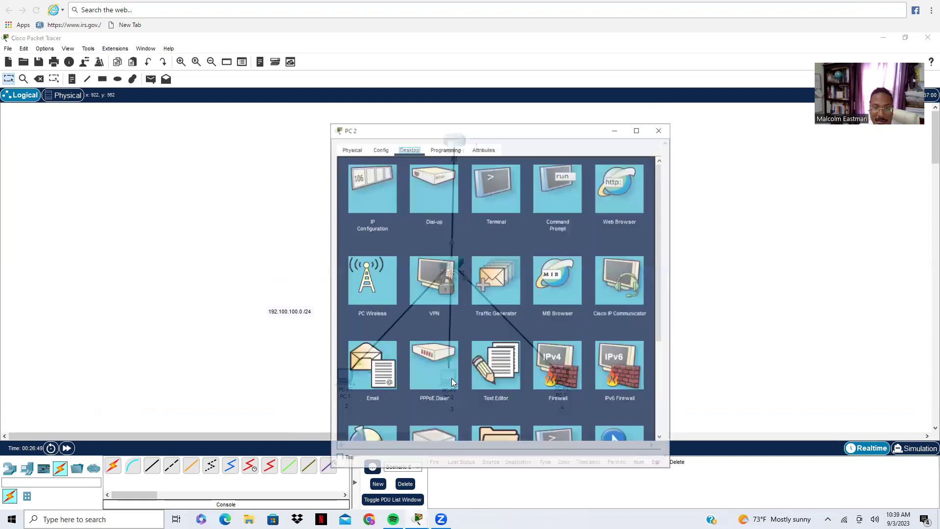
{"action": "left_click", "coordinate": [560, 184]}
{"action": "key", "text": "Up"}
{"action": "key", "text": "Return"}
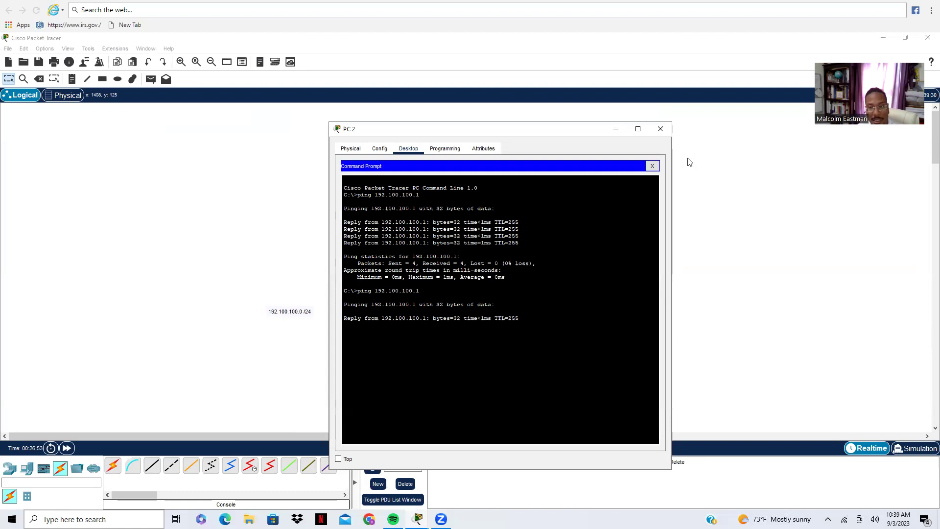
{"action": "left_click", "coordinate": [668, 131]}
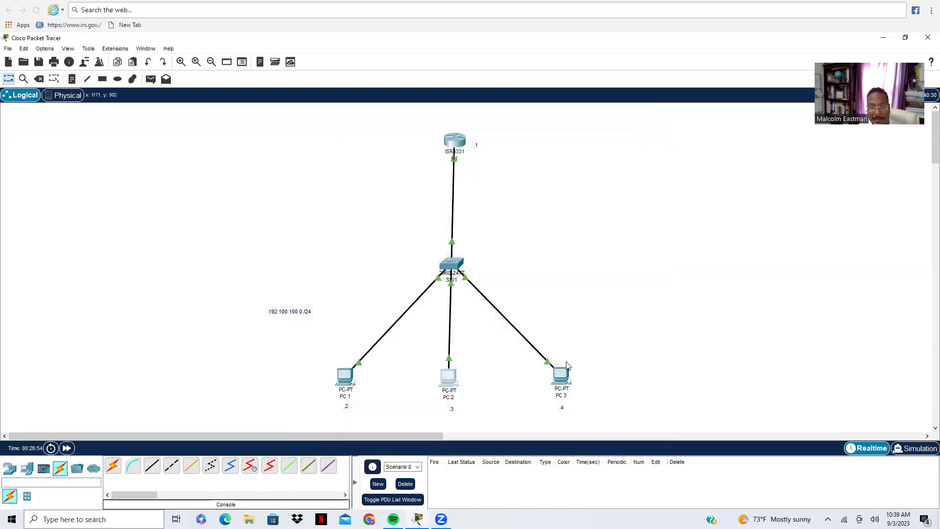
Ping the gateway 192.100.100.1 from PC 3's Command Prompt
{"action": "left_click", "coordinate": [558, 374]}
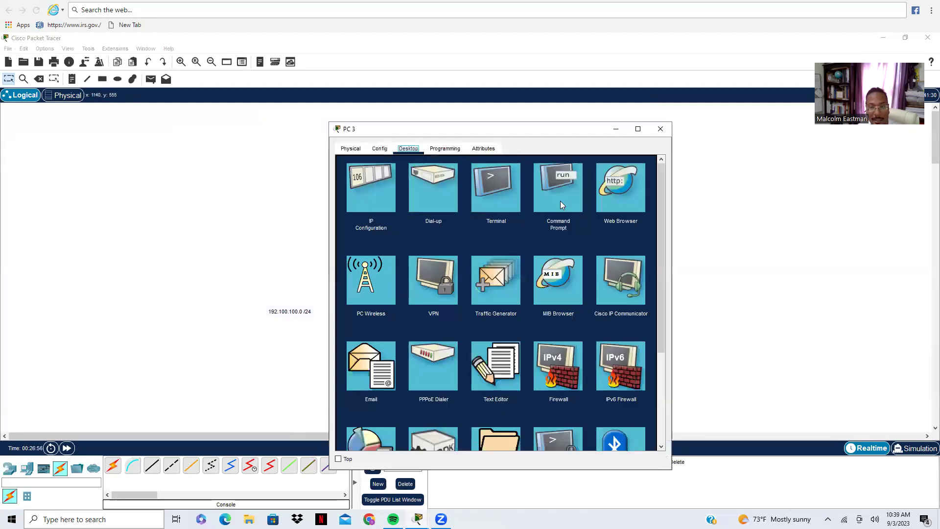
{"action": "left_click", "coordinate": [560, 198]}
{"action": "key", "text": "Up"}
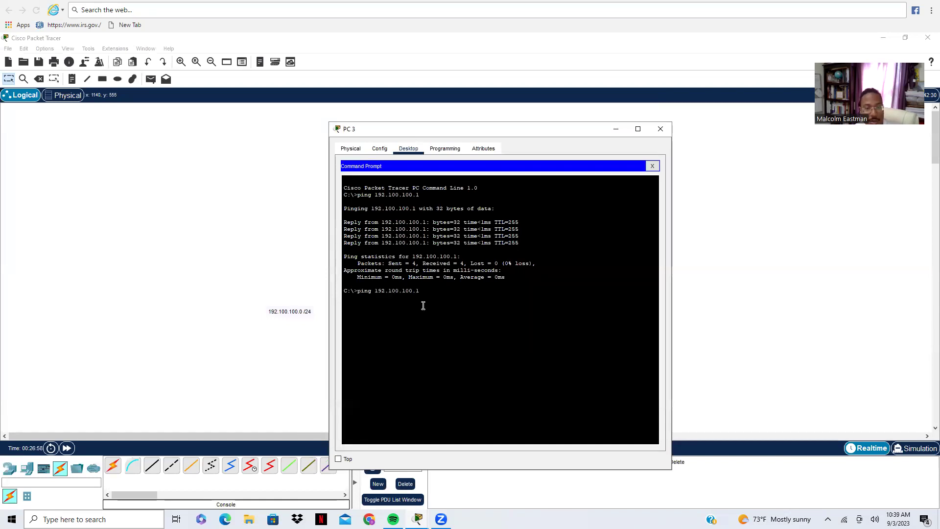
{"action": "key", "text": "Return"}
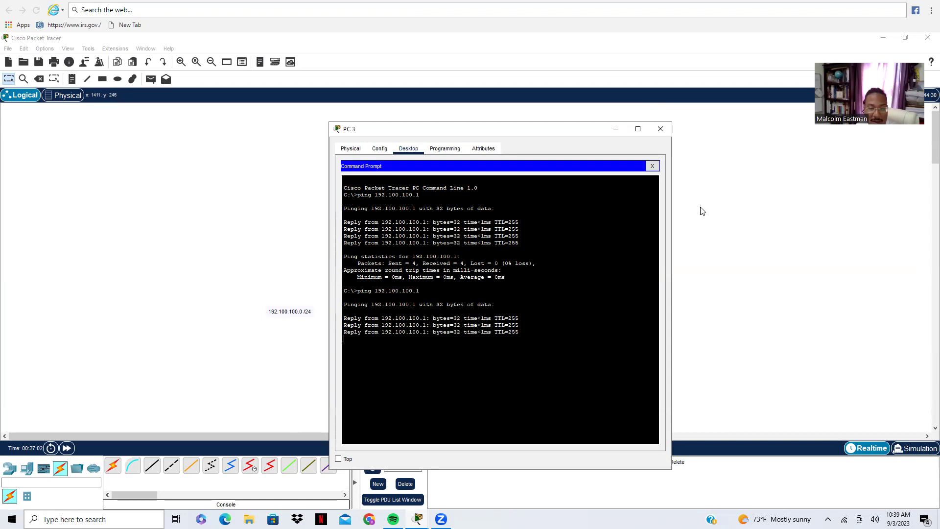
{"action": "left_click", "coordinate": [659, 129]}
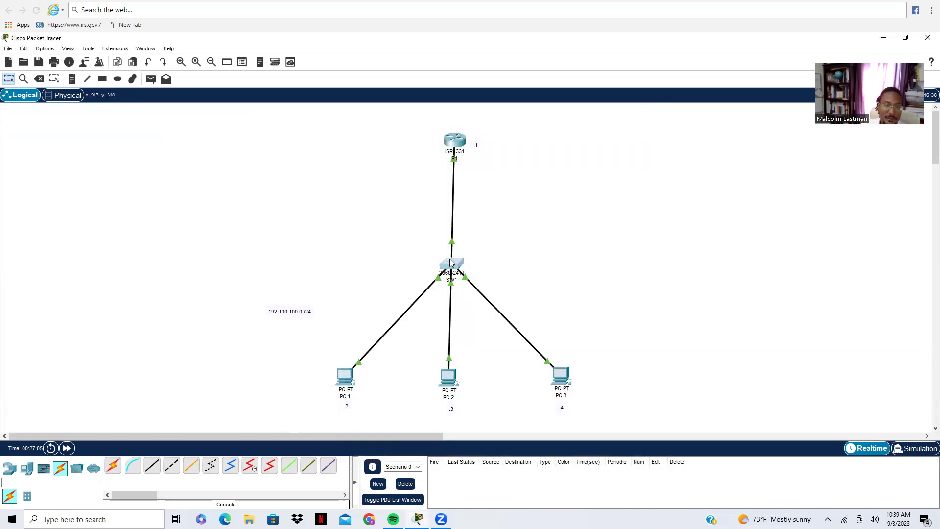
Reopen SW1's command line, maximize its window and enter privileged mode with en
{"action": "left_click", "coordinate": [451, 263]}
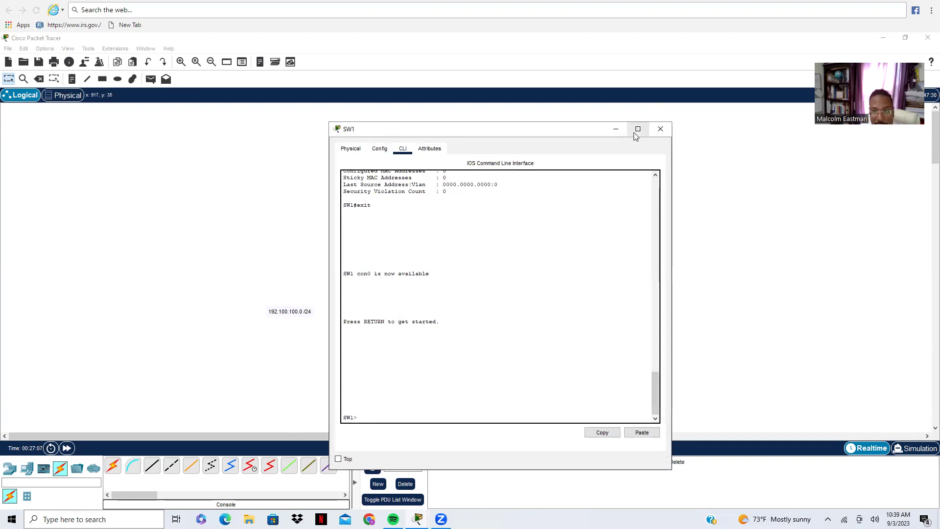
{"action": "left_click", "coordinate": [637, 129]}
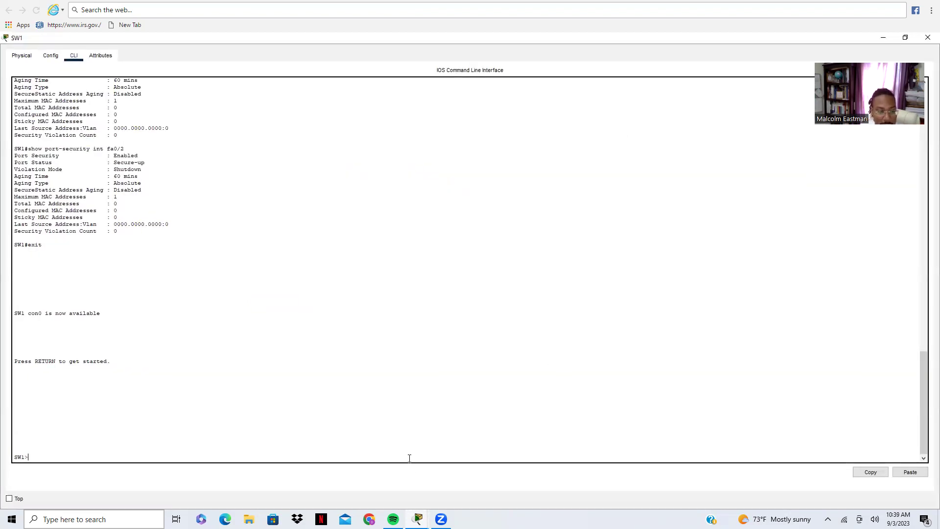
{"action": "type", "text": "en"}
{"action": "key", "text": "Return"}
Try to display the port-security details of fa0/1 with show port-security fa0/1
{"action": "type", "text": "show port"}
{"action": "key", "text": "Tab"}
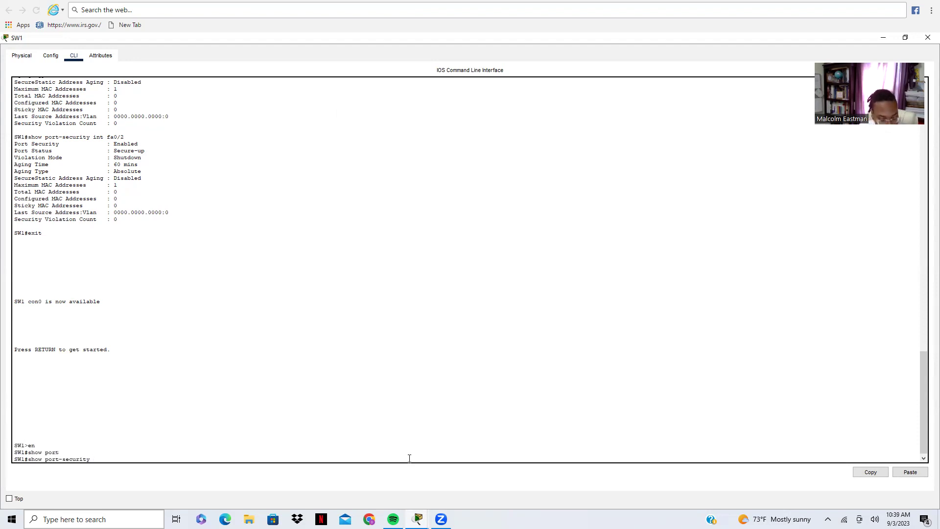
{"action": "type", "text": "fa0/1"}
{"action": "key", "text": "Return"}
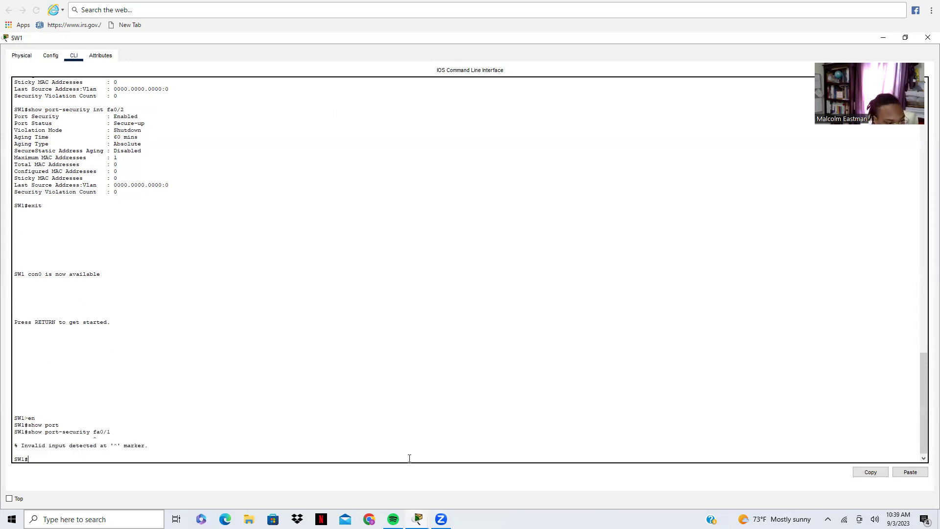
Correct the command to show port-security int fa0/1 and display that interface's detailed port-security status
{"action": "key", "text": "Up"}
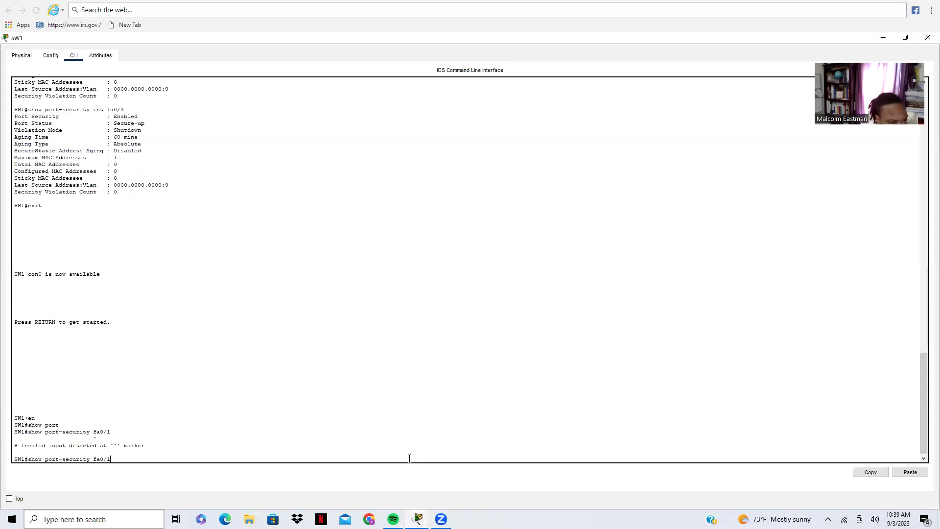
{"action": "key", "text": "BackSpace"}
{"action": "key", "text": "BackSpace"}
{"action": "key", "text": "BackSpace"}
{"action": "type", "text": "int fa"}
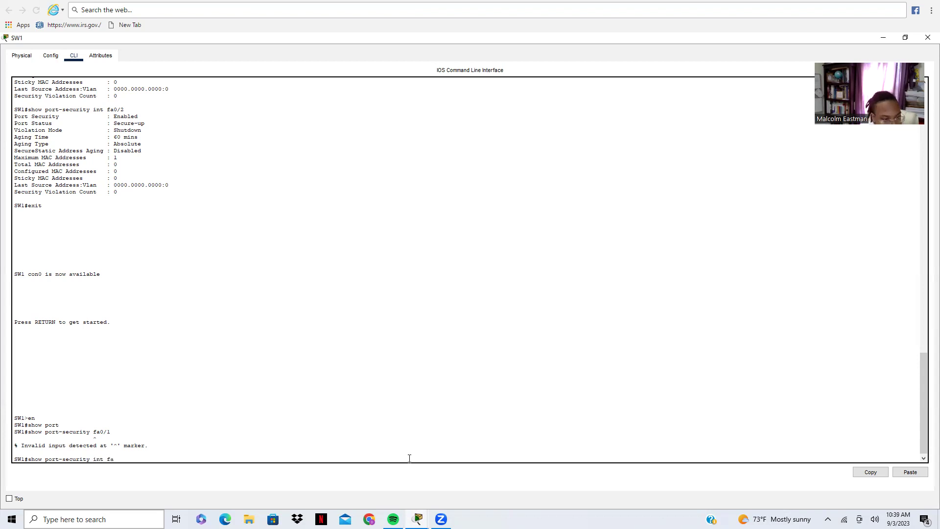
{"action": "type", "text": "0/1"}
{"action": "key", "text": "Return"}
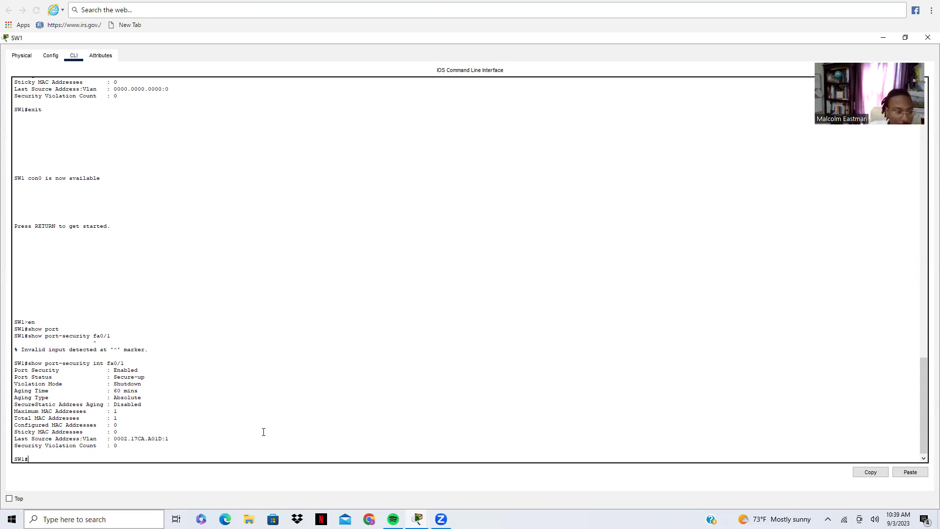
Highlight the last source address and the total MAC addresses value in the fa0/1 output, and close SW1's window
{"action": "left_click_drag", "start_coordinate": [109, 440], "coordinate": [173, 441]}
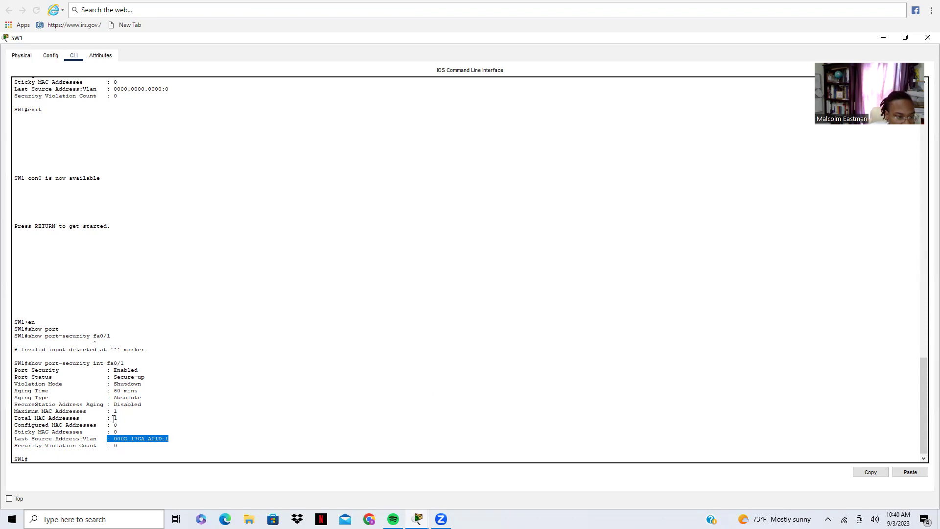
{"action": "left_click_drag", "start_coordinate": [114, 418], "coordinate": [117, 419]}
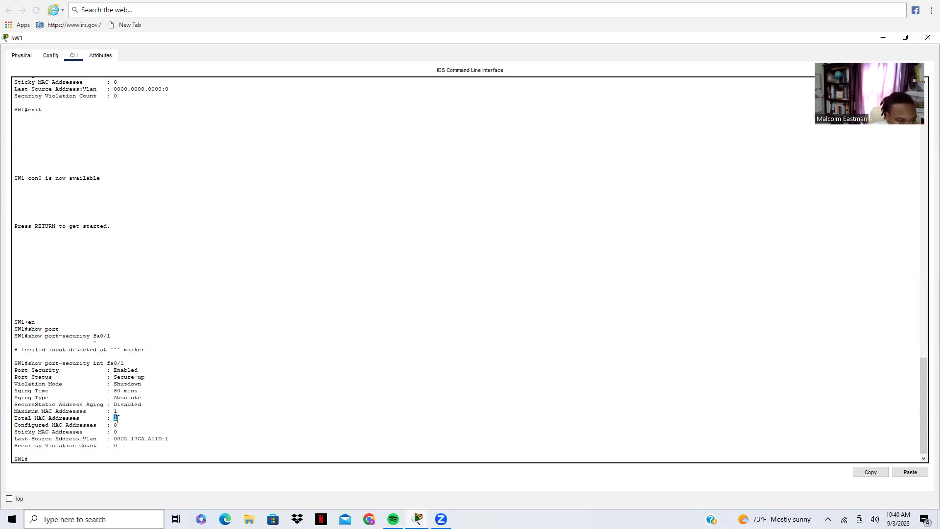
{"action": "left_click", "coordinate": [141, 448]}
{"action": "scroll", "coordinate": [172, 437], "scroll_direction": "down", "scroll_amount": 1}
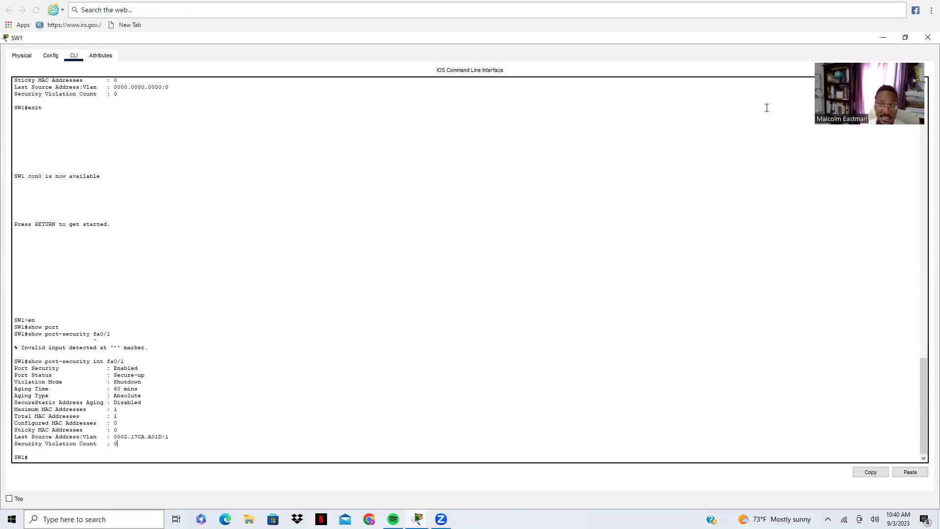
{"action": "left_click", "coordinate": [928, 38]}
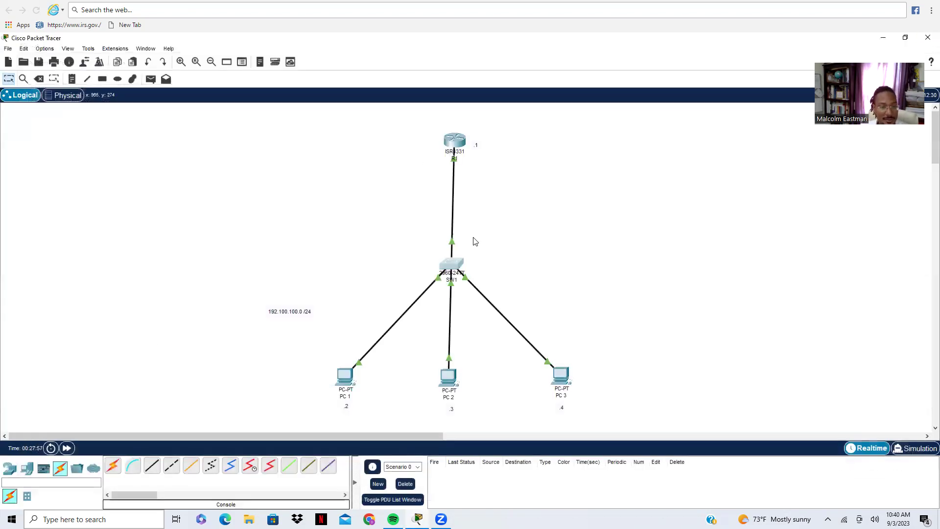
Change the last digit of the MAC address on PC 1's FastEthernet0 interface to A and close PC 1's window
{"action": "left_click", "coordinate": [349, 382]}
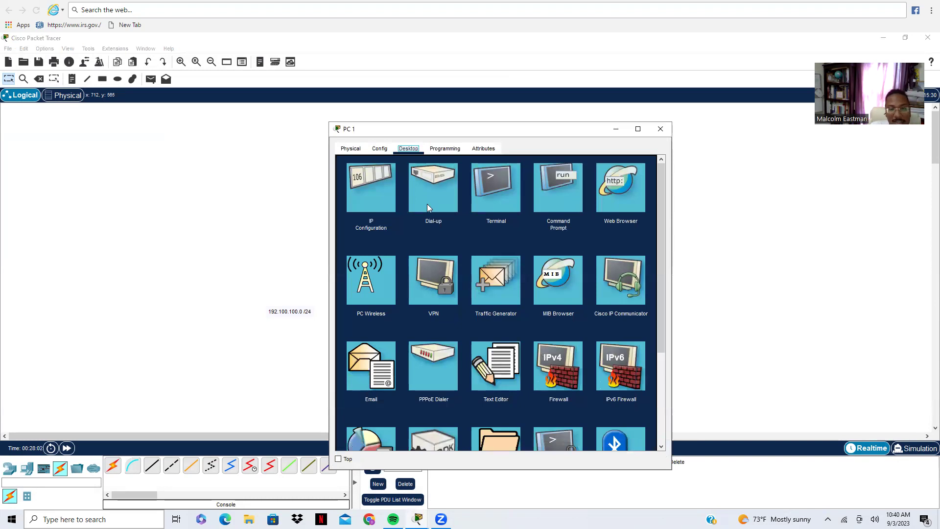
{"action": "left_click", "coordinate": [353, 196]}
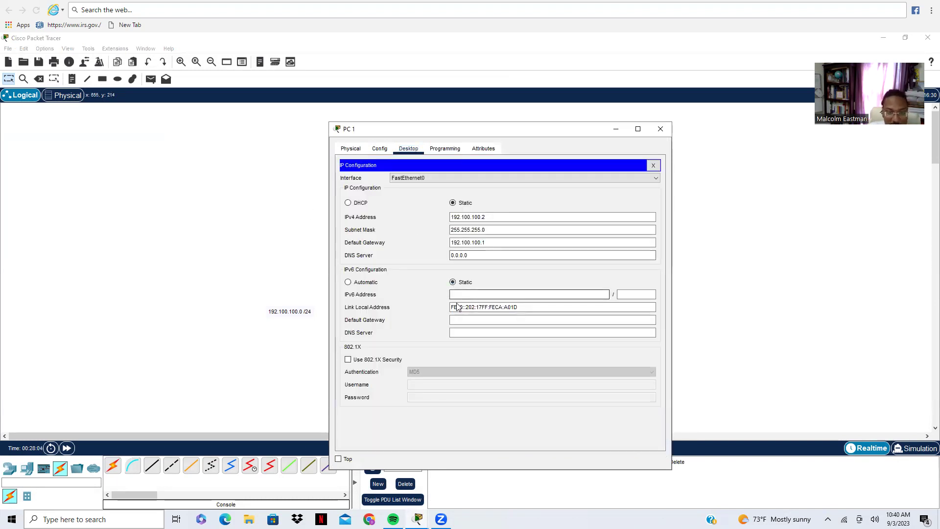
{"action": "left_click", "coordinate": [351, 151]}
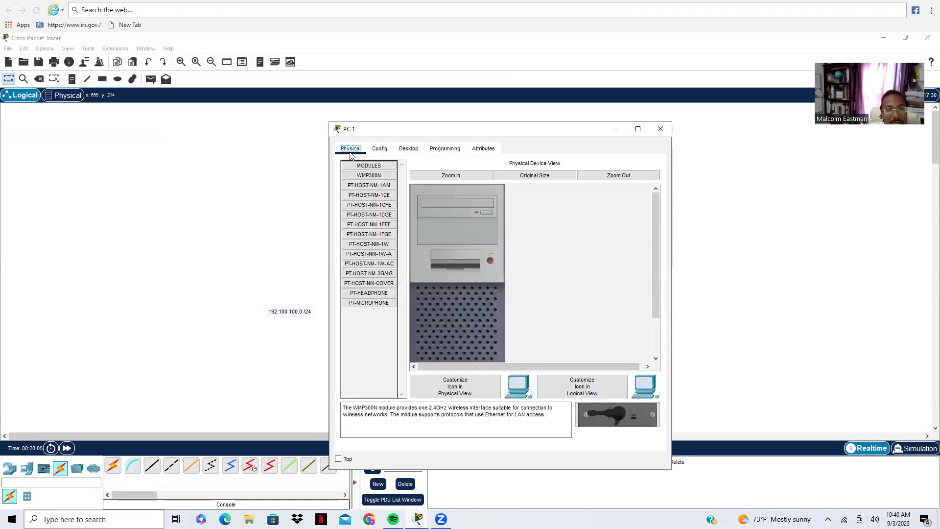
{"action": "left_click", "coordinate": [379, 150]}
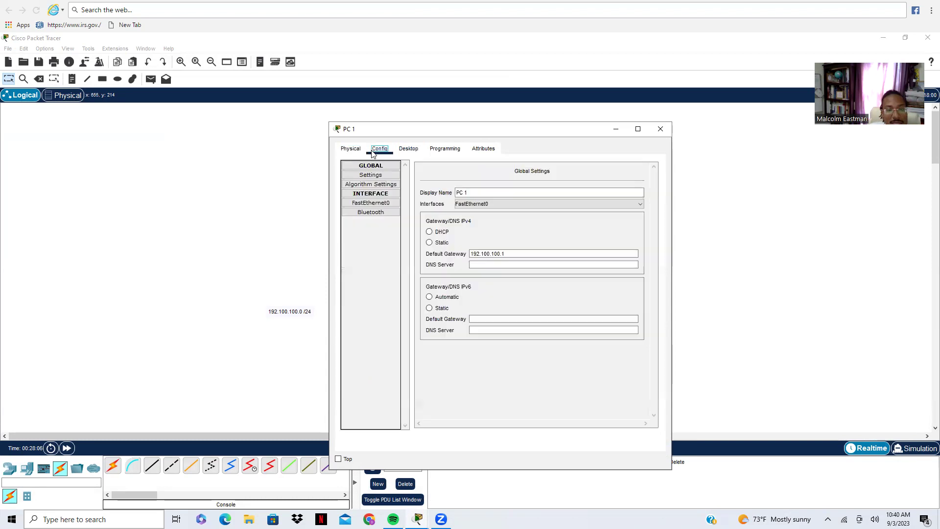
{"action": "left_click", "coordinate": [372, 203]}
{"action": "left_click", "coordinate": [640, 209]}
{"action": "key", "text": "BackSpace"}
{"action": "type", "text": "A"}
{"action": "left_click", "coordinate": [763, 231]}
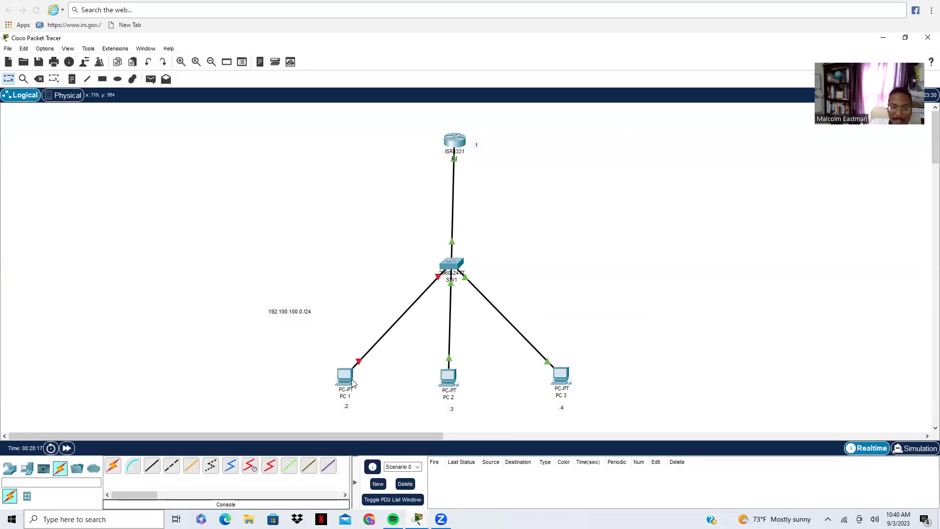
Open SW1's command line and highlight the LINK-5-CHANGED message for FastEthernet0/1
{"action": "left_click", "coordinate": [447, 265]}
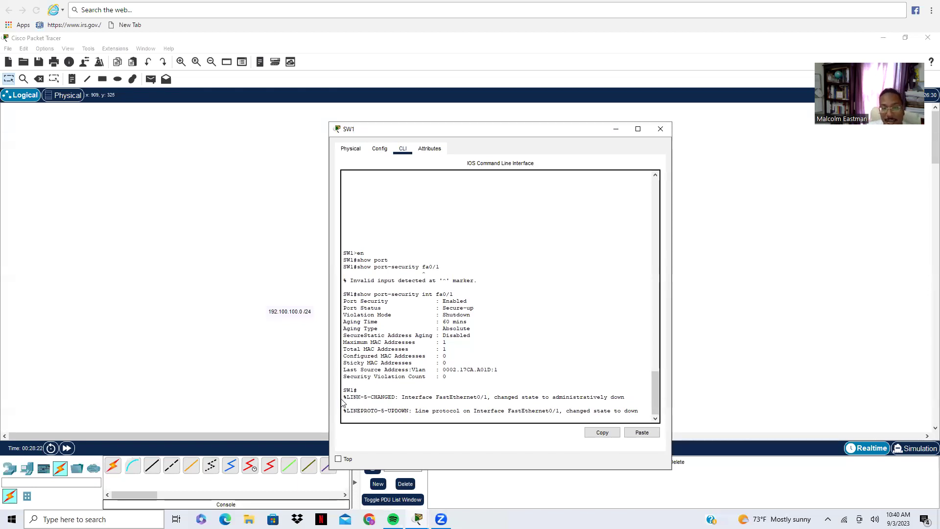
{"action": "left_click_drag", "start_coordinate": [343, 397], "coordinate": [628, 396]}
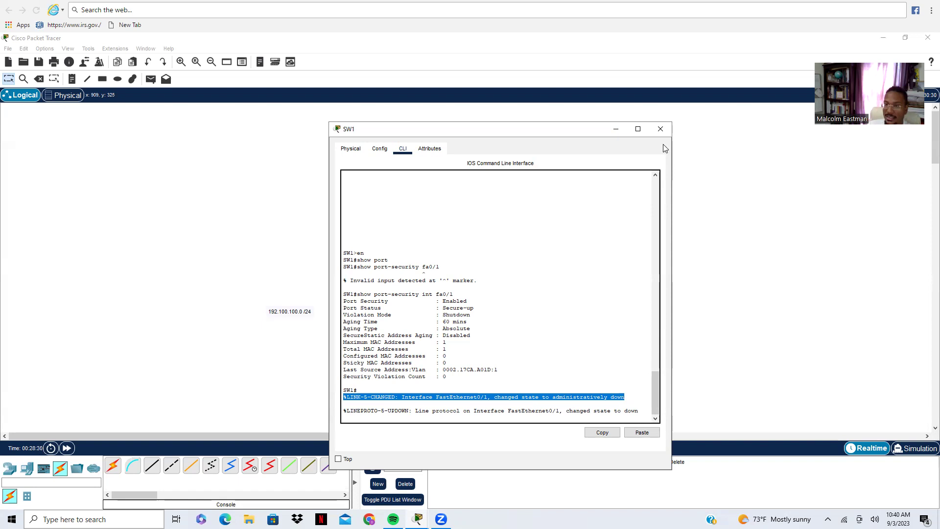
Maximize SW1's window and run show port-security int fa0/1 to display that interface's port-security status
{"action": "left_click", "coordinate": [638, 129]}
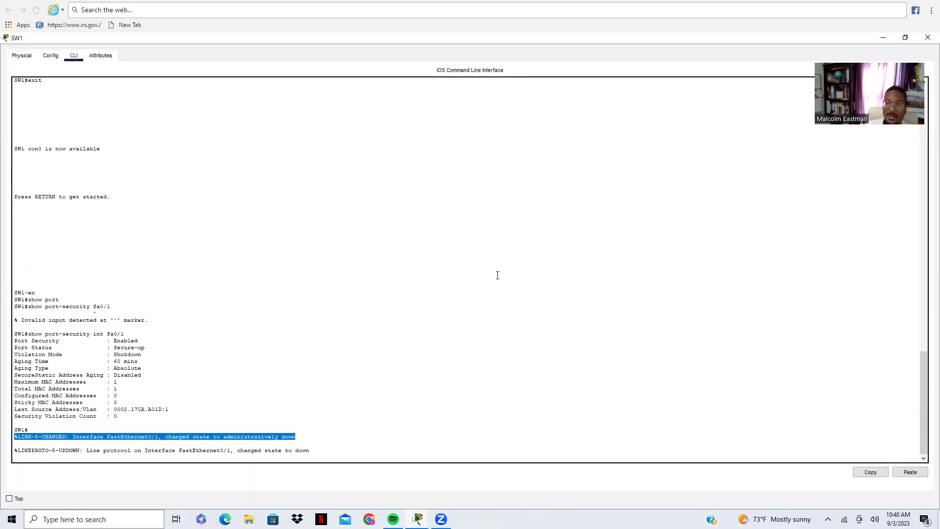
{"action": "left_click", "coordinate": [451, 447]}
{"action": "key", "text": "Return"}
{"action": "type", "text": "int"}
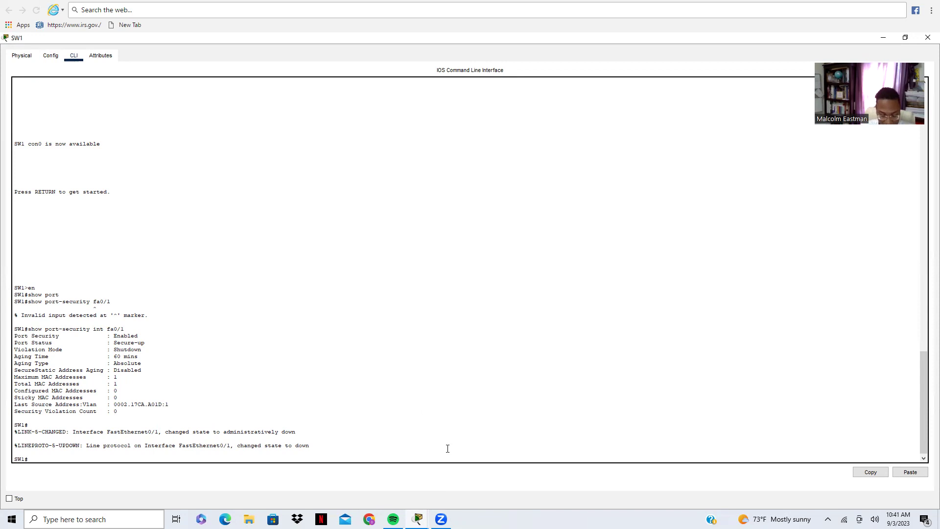
{"action": "type", "text": "ort"}
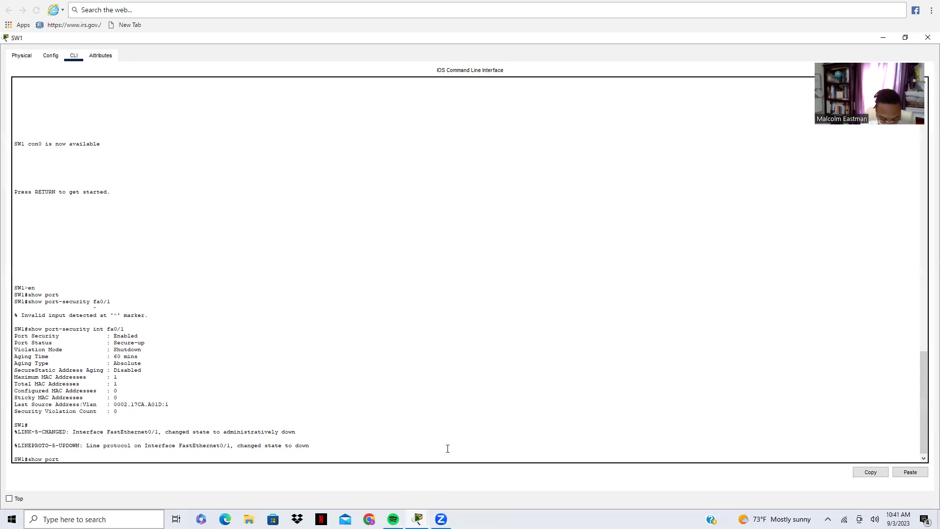
{"action": "type", "text": " p"}
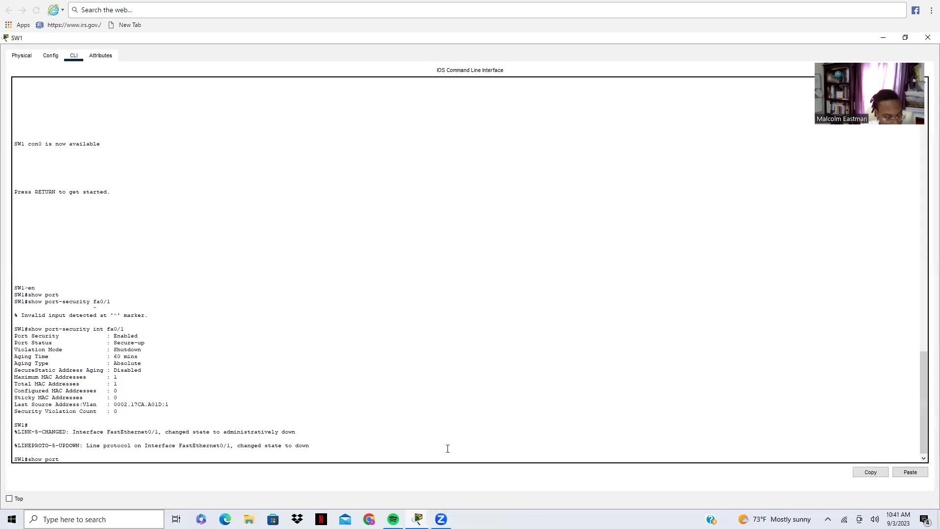
{"action": "key", "text": "Tab"}
{"action": "type", "text": "int f"}
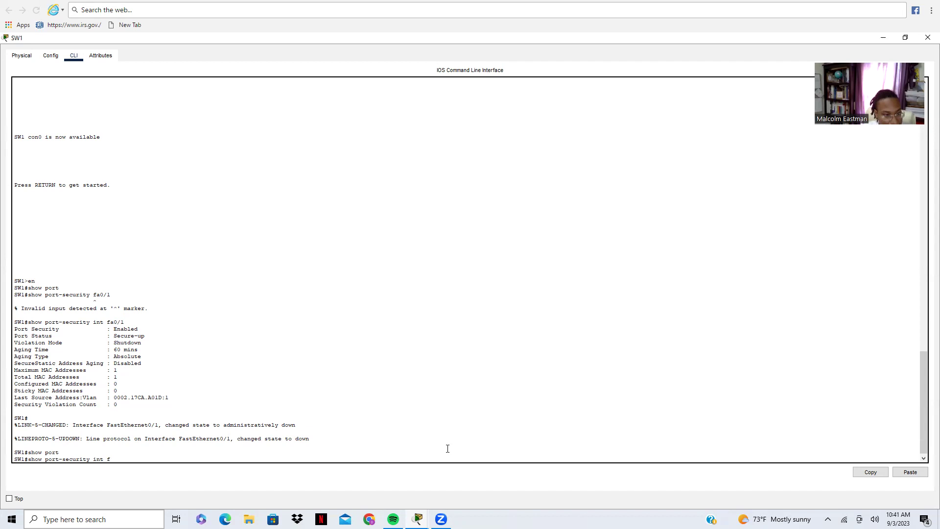
{"action": "type", "text": "a0/1"}
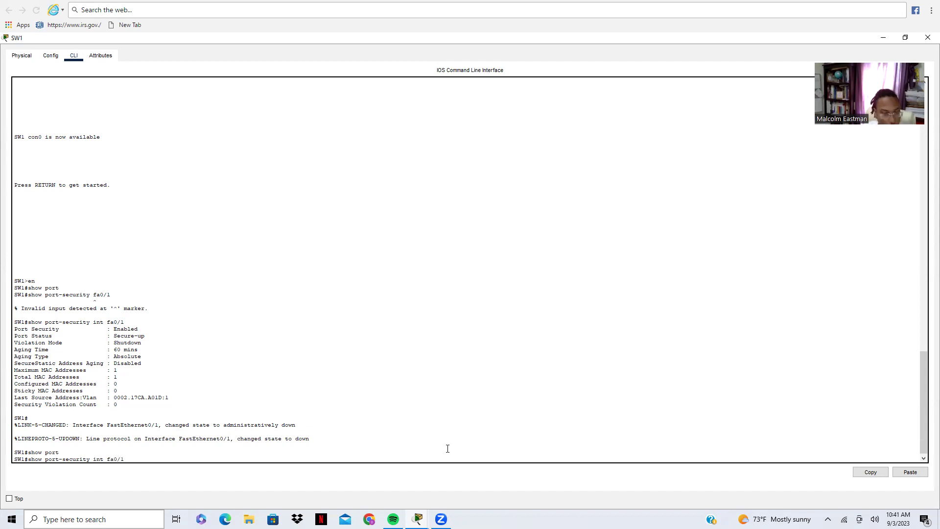
{"action": "key", "text": "Return"}
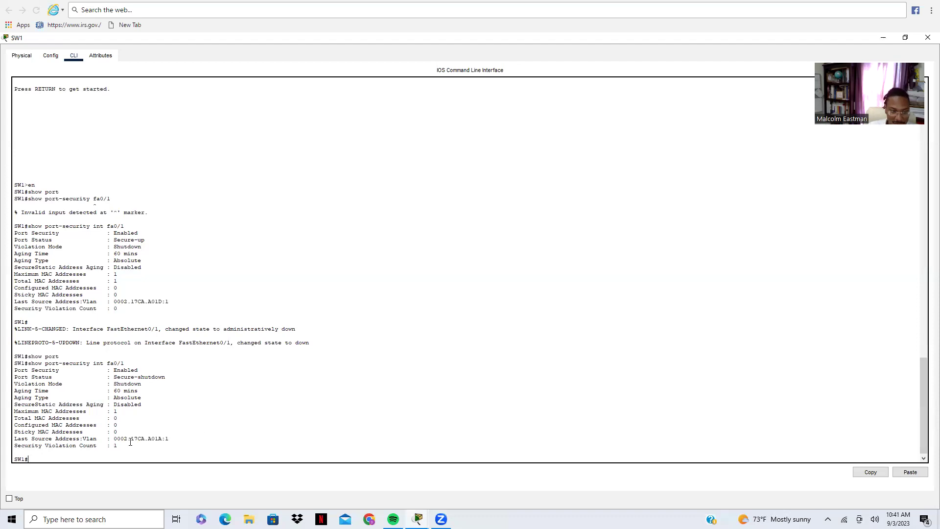
Highlight the security violation count in the latest fa0/1 port-security output
{"action": "double_click", "coordinate": [115, 445]}
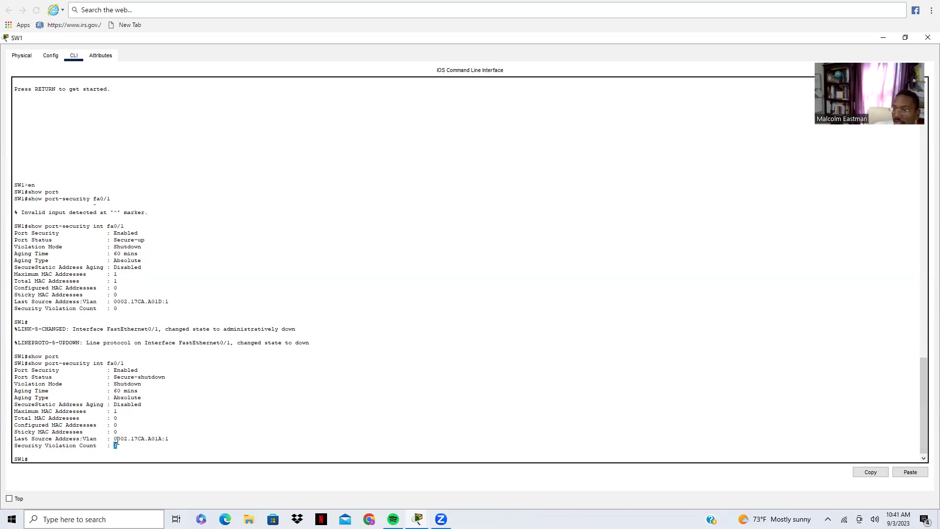
{"action": "scroll", "coordinate": [181, 445], "scroll_direction": "down", "scroll_amount": 1}
{"action": "left_click", "coordinate": [180, 450]}
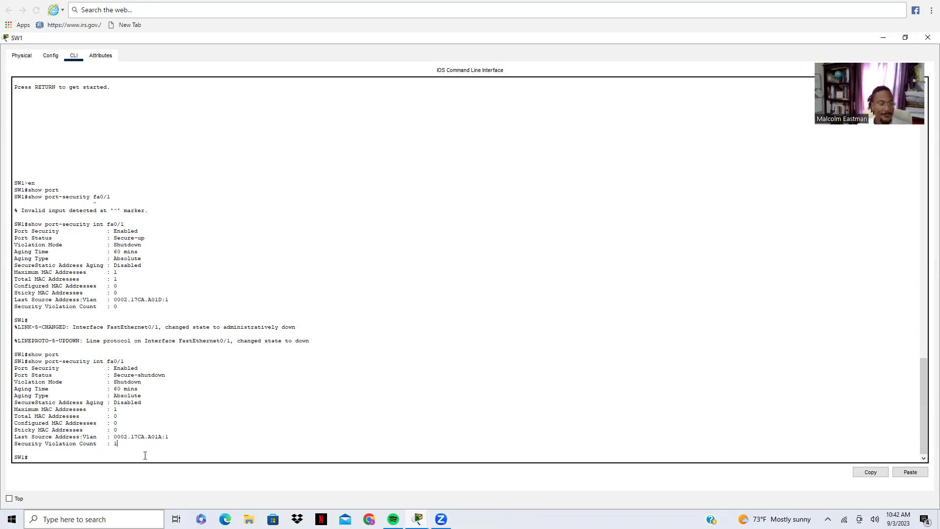
Minimize SW1's window and check PC 1's FastEthernet0 MAC address, then return to the topology
{"action": "left_click", "coordinate": [884, 37]}
{"action": "left_click", "coordinate": [350, 376]}
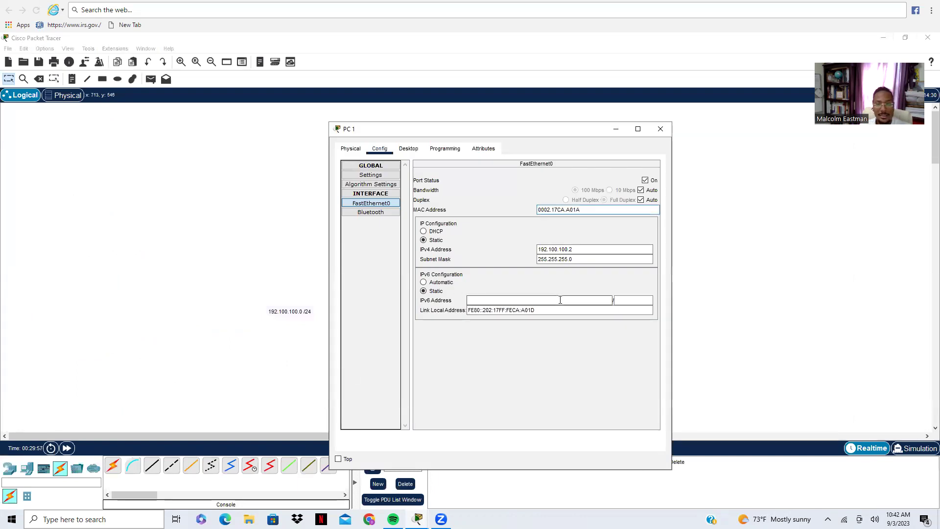
{"action": "left_click", "coordinate": [766, 299]}
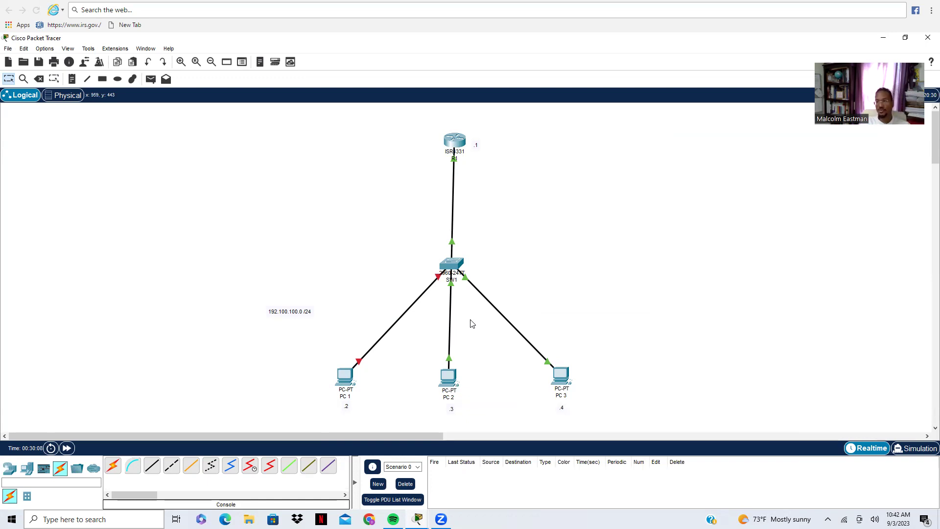
Reopen SW1's command line in a maximized window and enter interface configuration mode for fa0/2 from global configuration
{"action": "left_click", "coordinate": [445, 265]}
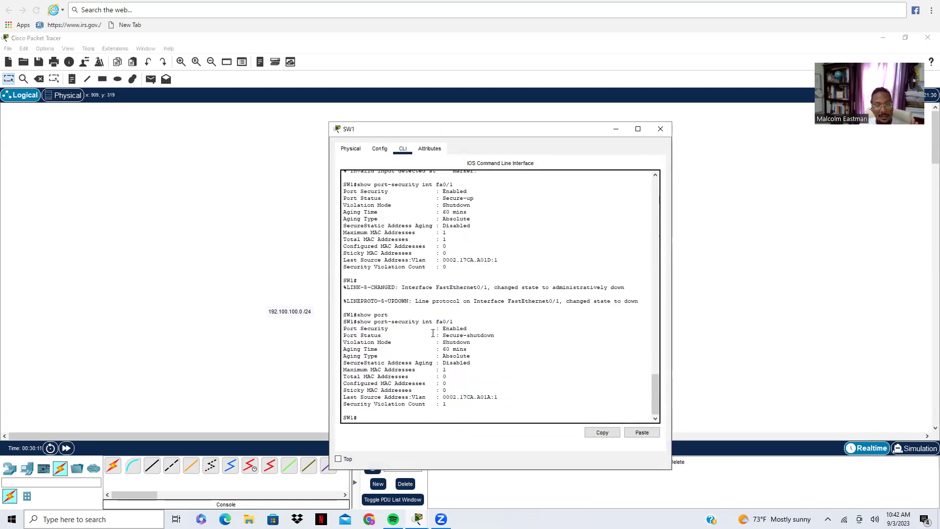
{"action": "left_click", "coordinate": [637, 130]}
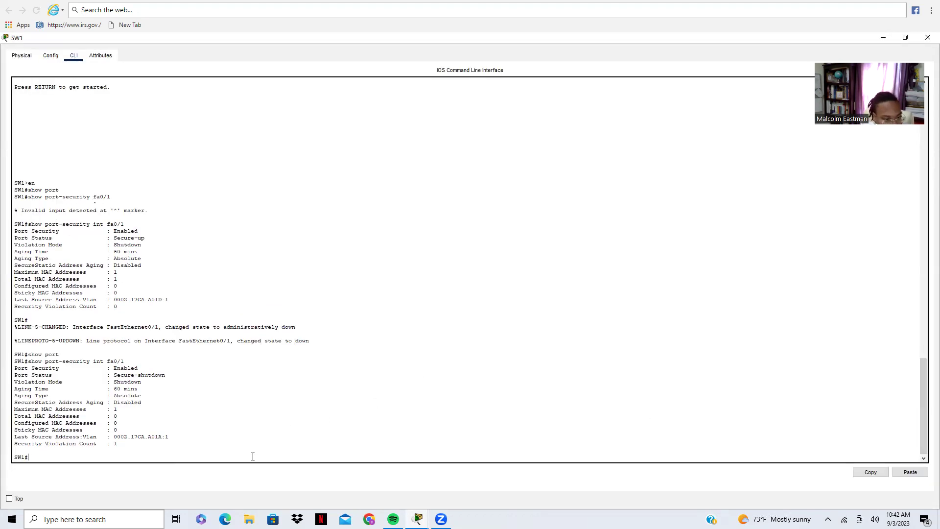
{"action": "key", "text": "Return"}
{"action": "type", "text": "conf t"}
{"action": "key", "text": "Return"}
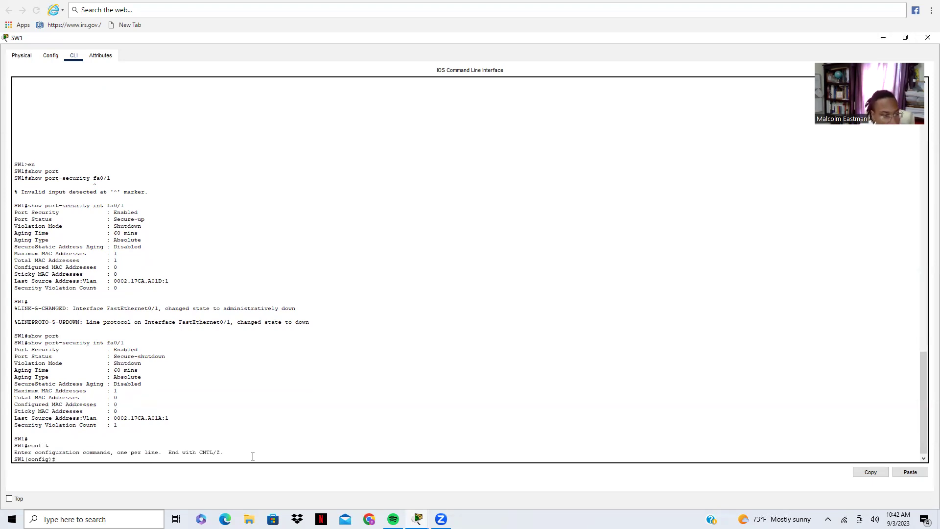
{"action": "type", "text": "int f"}
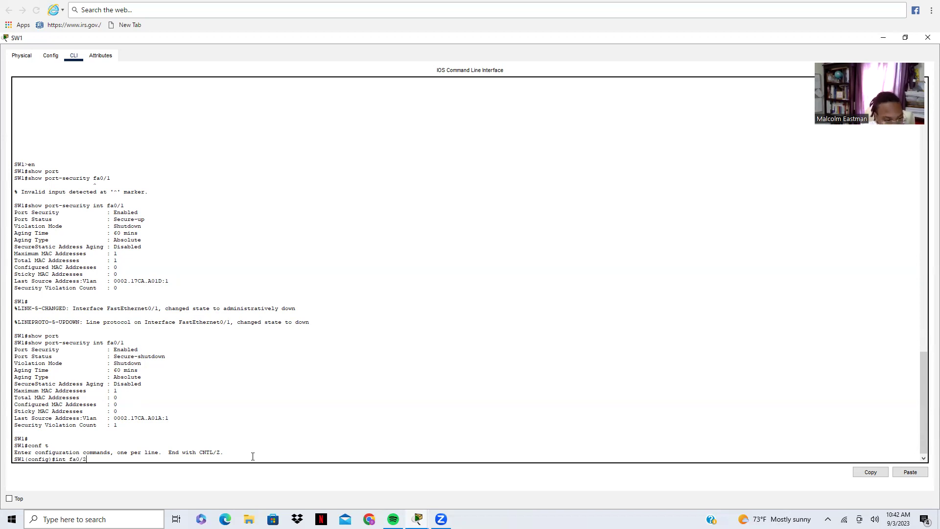
{"action": "type", "text": "a0/2"}
{"action": "key", "text": "Return"}
Set the port-security violation mode on fa0/2 to restrict and exit to privileged EXEC mode
{"action": "type", "text": "sw poi"}
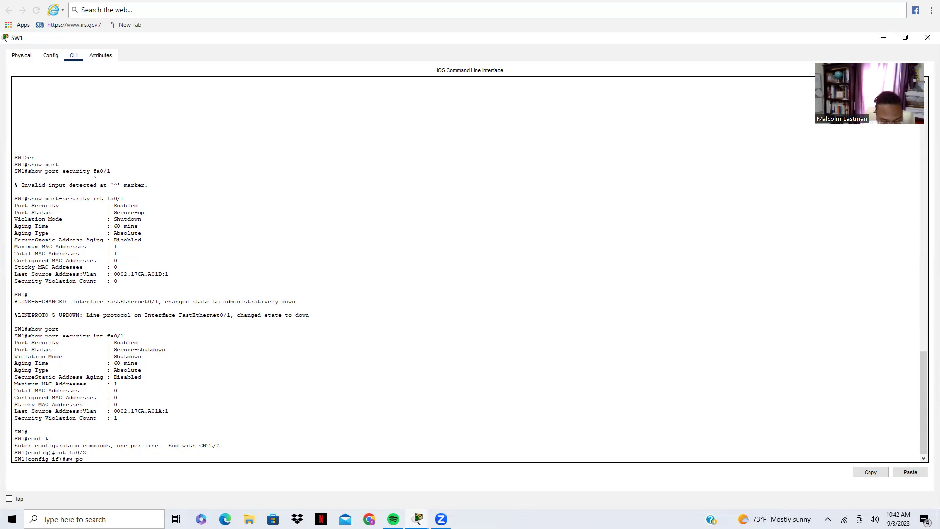
{"action": "key", "text": "Tab"}
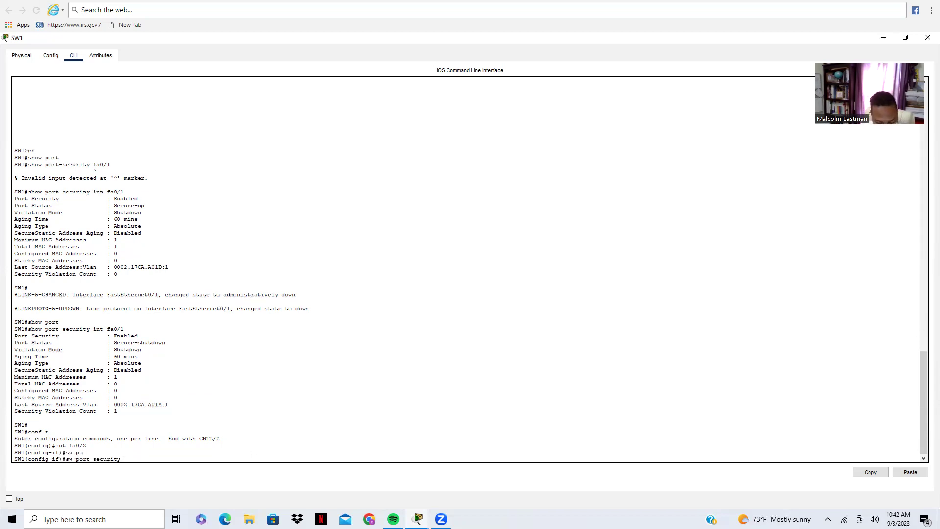
{"action": "type", "text": "v"}
{"action": "key", "text": "Tab"}
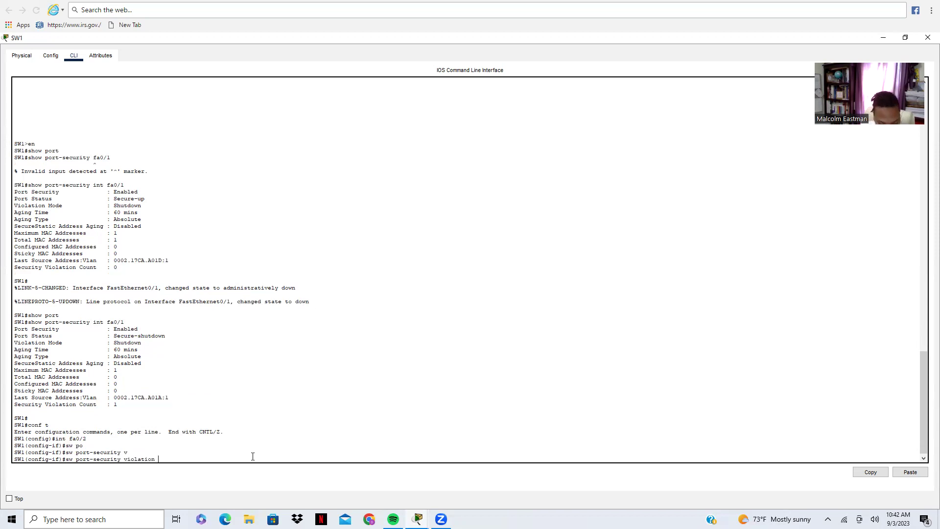
{"action": "type", "text": "re"}
{"action": "key", "text": "Tab"}
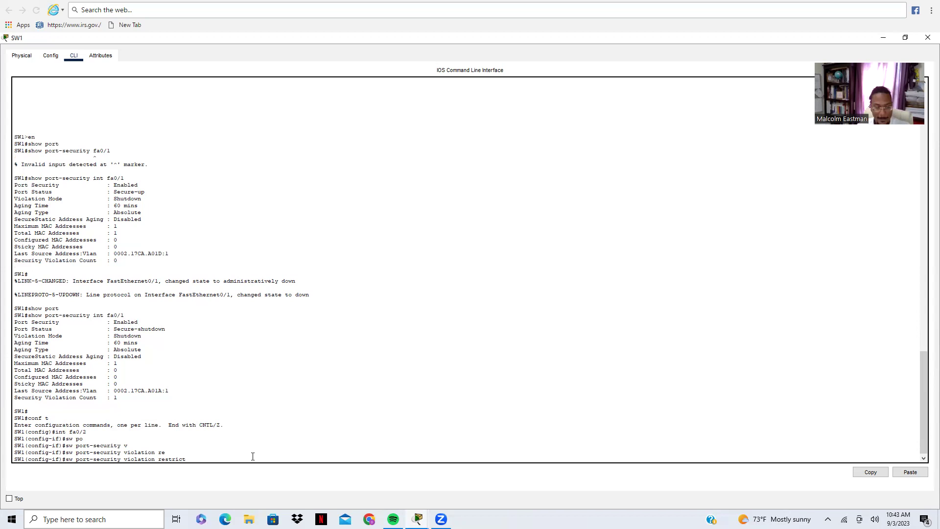
{"action": "key", "text": "Return"}
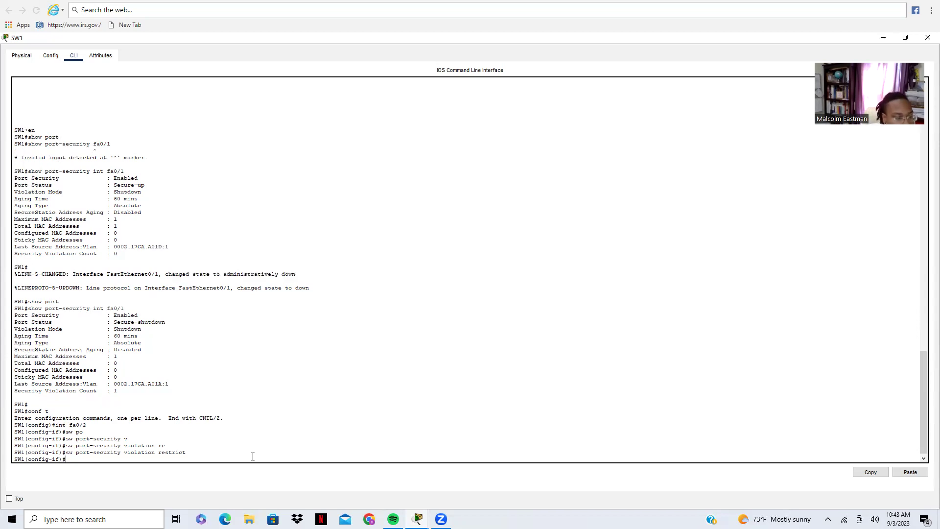
{"action": "type", "text": "exit"}
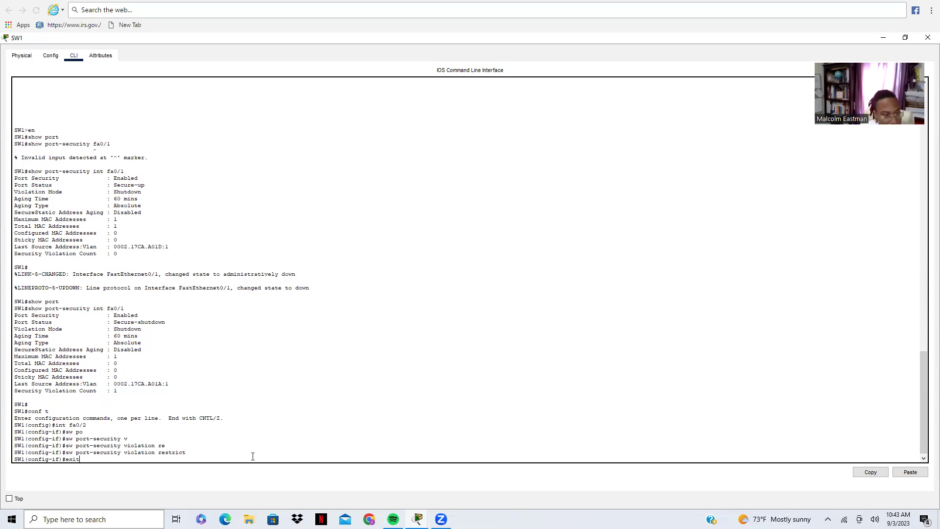
{"action": "key", "text": "Return"}
{"action": "type", "text": "exi"}
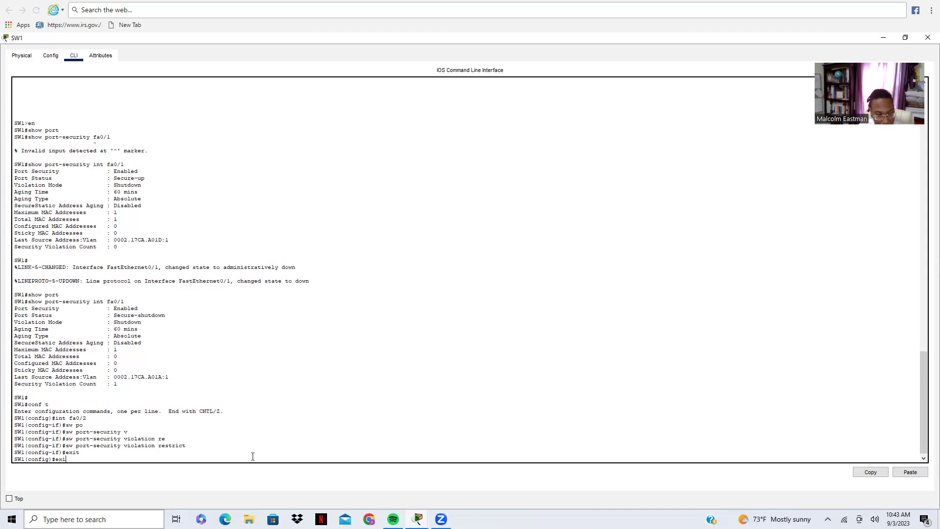
{"action": "type", "text": "t"}
{"action": "key", "text": "Return"}
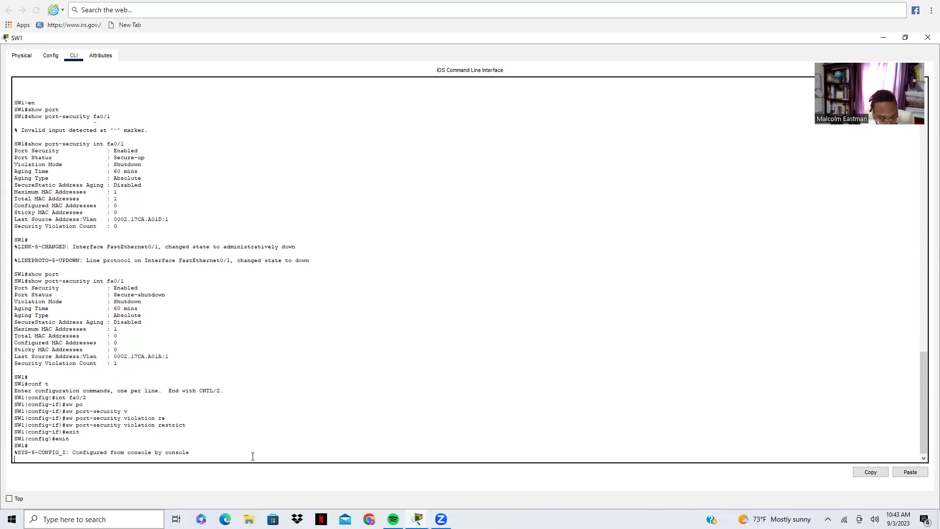
Run show port-security int fa0/2 to display that interface's port-security status
{"action": "key", "text": "Return"}
{"action": "type", "text": "sho"}
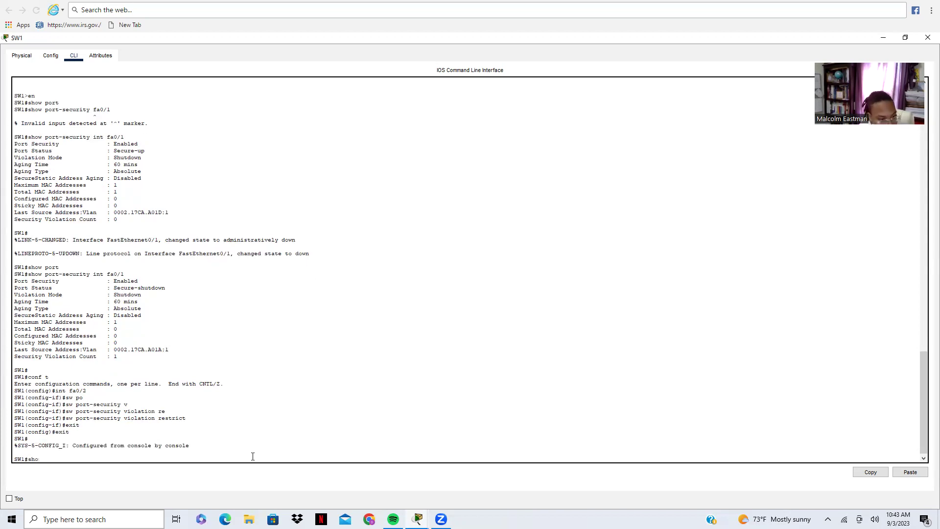
{"action": "type", "text": "w por"}
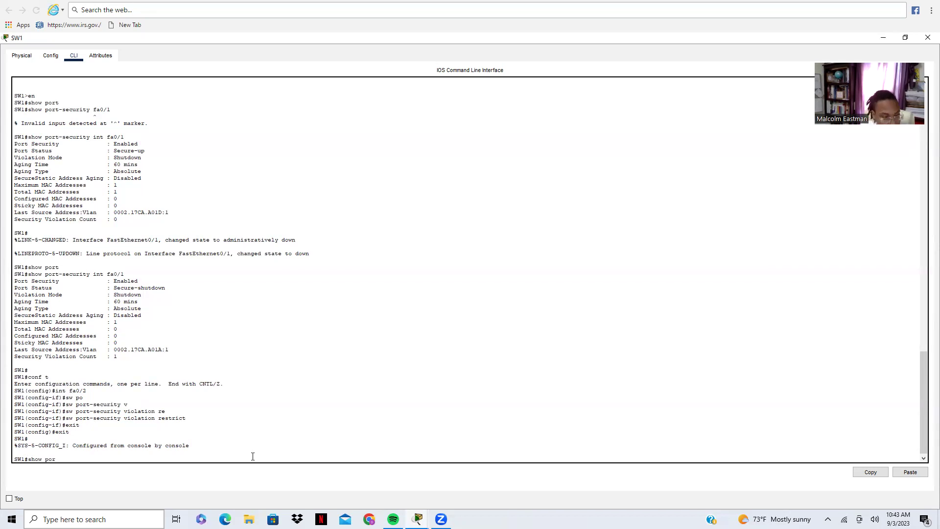
{"action": "type", "text": "t"}
{"action": "key", "text": "Tab"}
{"action": "type", "text": "int fa0/2"}
{"action": "key", "text": "Return"}
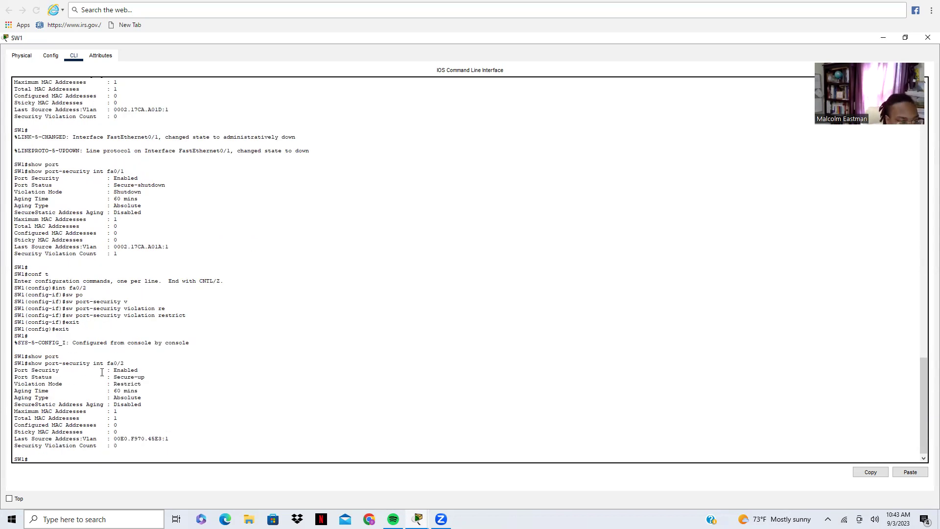
Highlight the violation mode and the total MAC addresses value in the fa0/2 output, and clear the selection
{"action": "left_click_drag", "start_coordinate": [114, 382], "coordinate": [169, 381]}
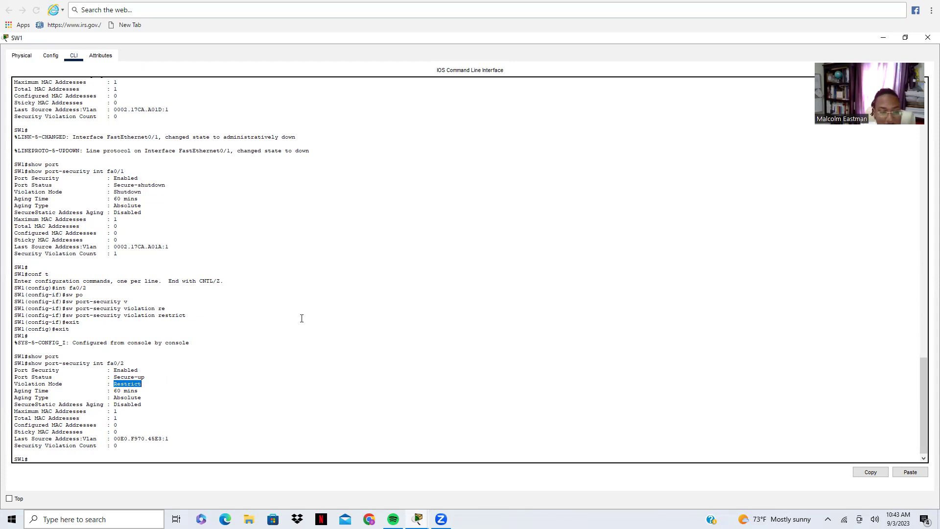
{"action": "left_click_drag", "start_coordinate": [118, 418], "coordinate": [110, 418]}
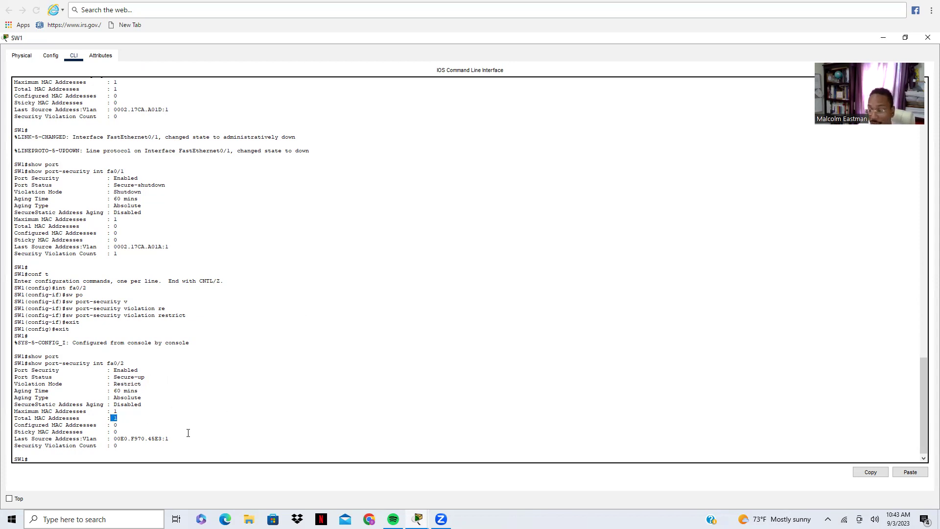
{"action": "left_click", "coordinate": [300, 405]}
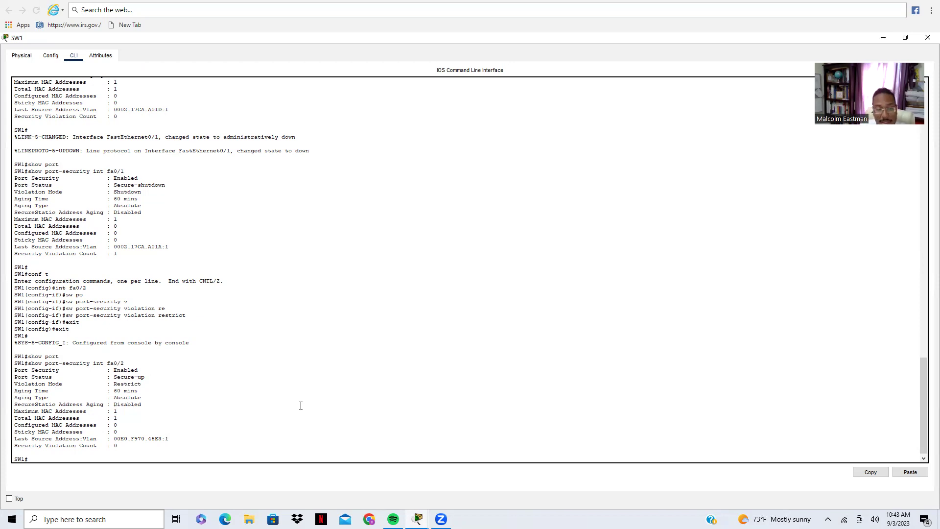
Minimize SW1's window, change the last digit of PC 2's FastEthernet0 MAC address to 2, and close PC 2's window
{"action": "left_click", "coordinate": [883, 39]}
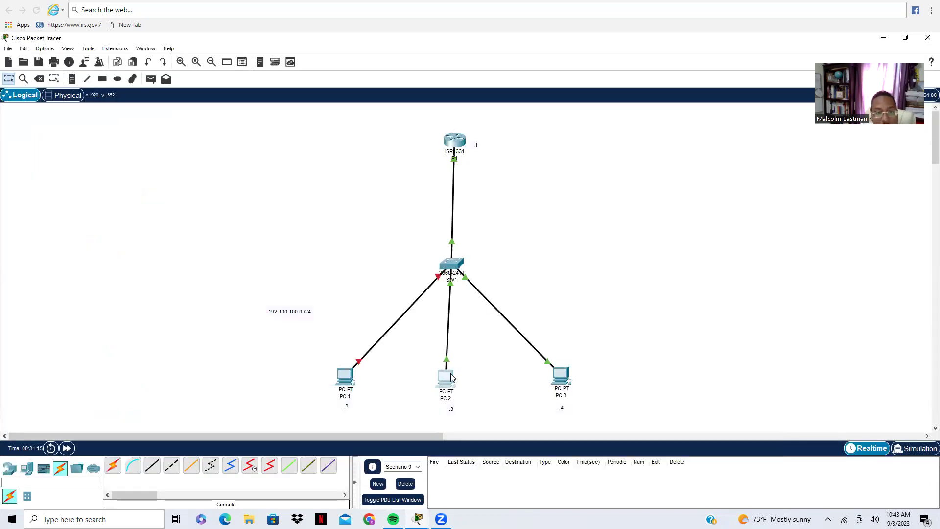
{"action": "left_click", "coordinate": [450, 376]}
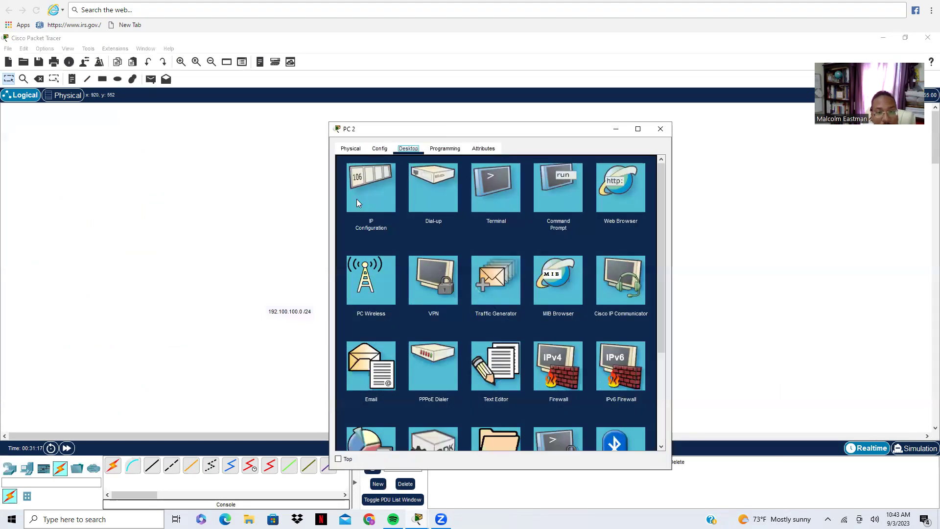
{"action": "left_click", "coordinate": [379, 148]}
{"action": "left_click", "coordinate": [387, 204]}
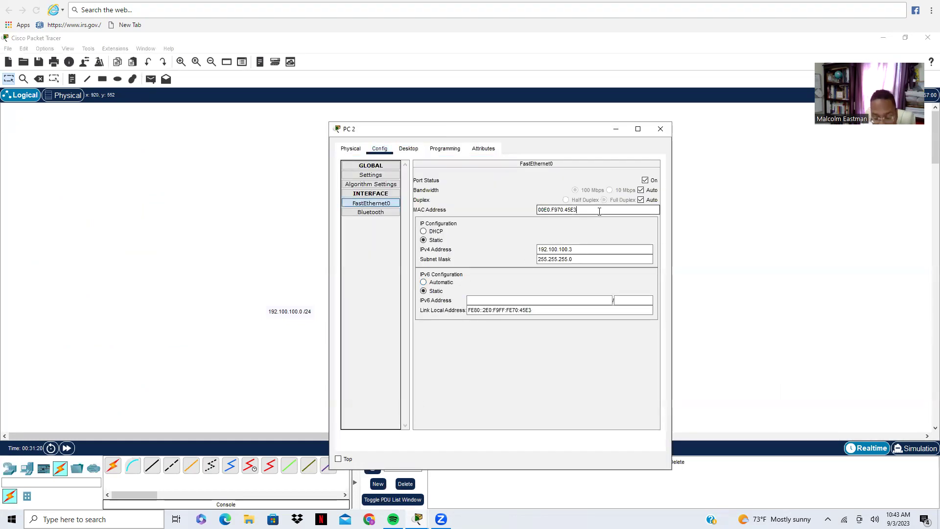
{"action": "left_click", "coordinate": [715, 208]}
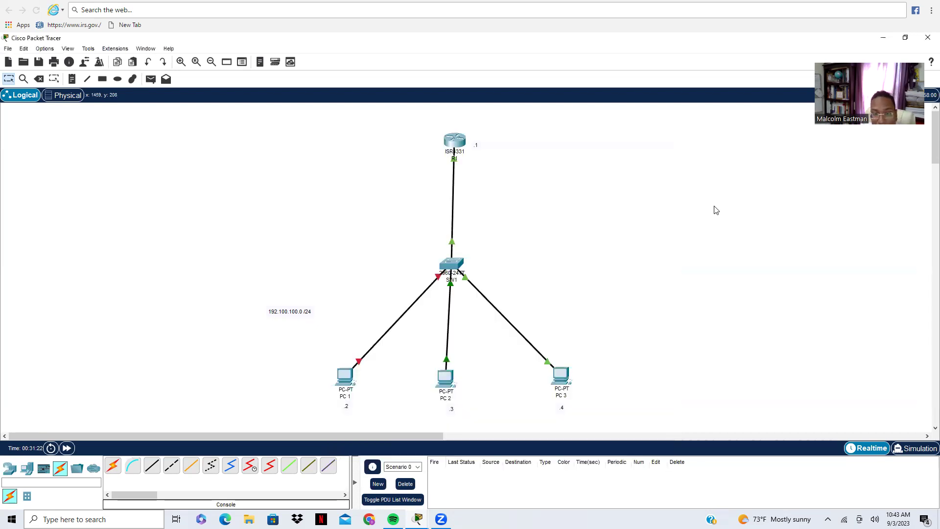
{"action": "left_click", "coordinate": [439, 379]}
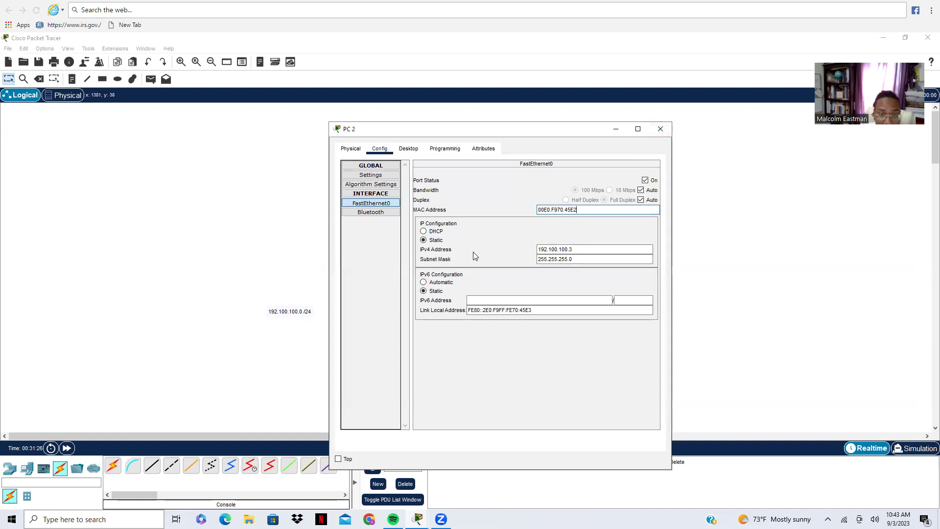
{"action": "left_click", "coordinate": [661, 130]}
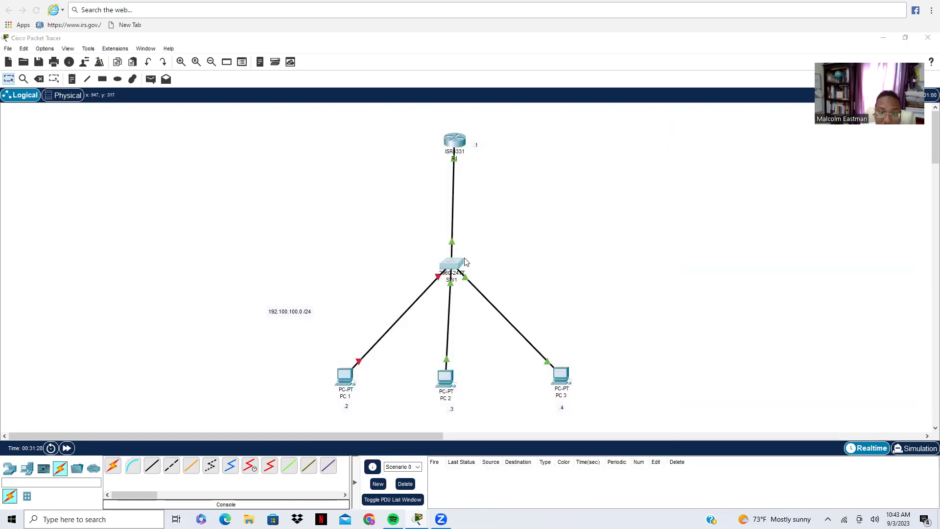
Rerun show port-security int fa0/2 in SW1's CLI, highlight the security violation count, and close SW1's window
{"action": "left_click", "coordinate": [449, 262]}
{"action": "scroll", "coordinate": [498, 314], "scroll_direction": "down", "scroll_amount": 2}
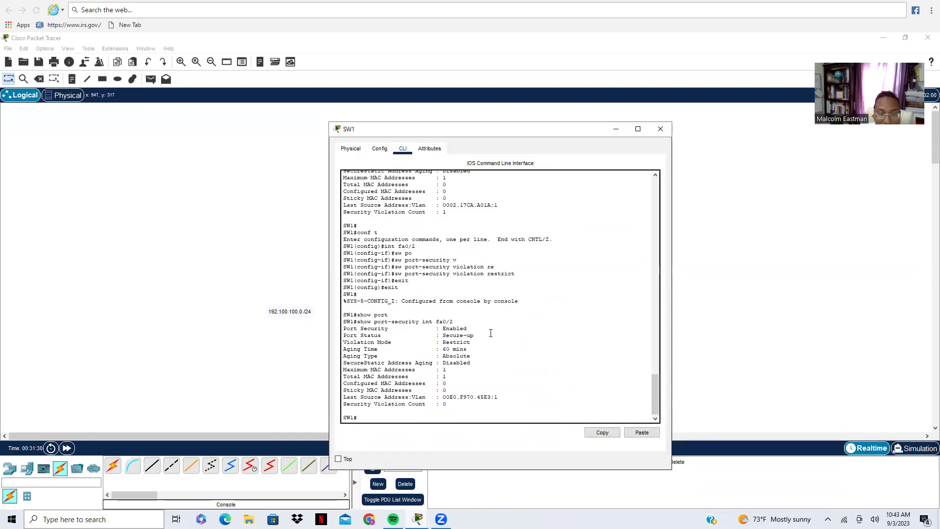
{"action": "key", "text": "Up"}
{"action": "key", "text": "Return"}
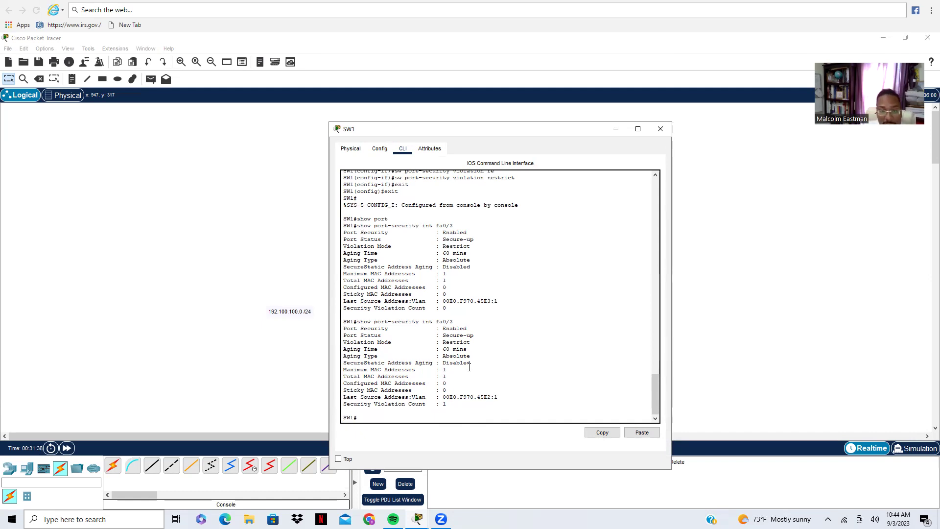
{"action": "double_click", "coordinate": [445, 404]}
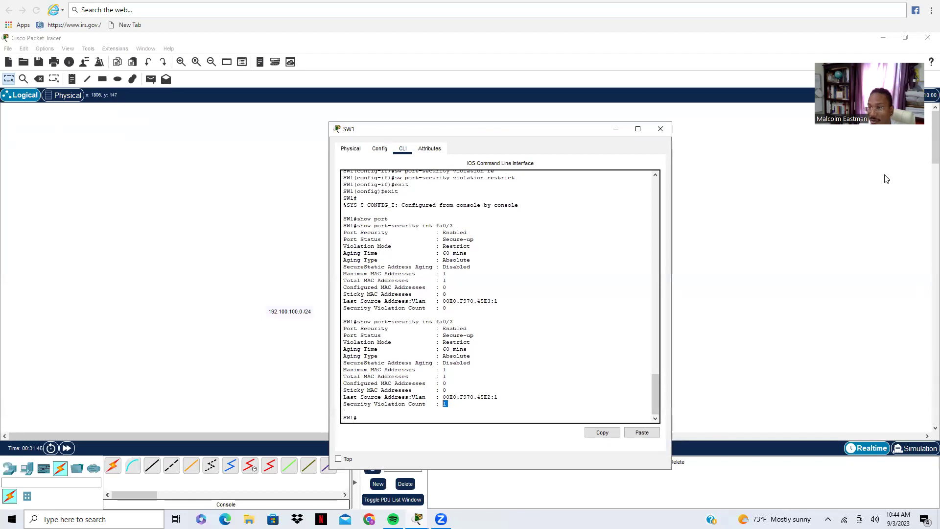
{"action": "left_click", "coordinate": [637, 129]}
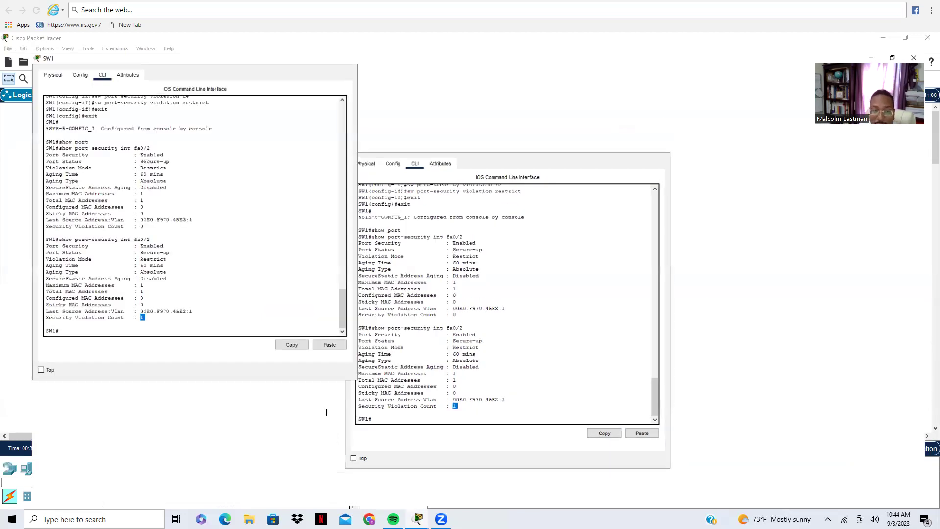
{"action": "left_click", "coordinate": [914, 36]}
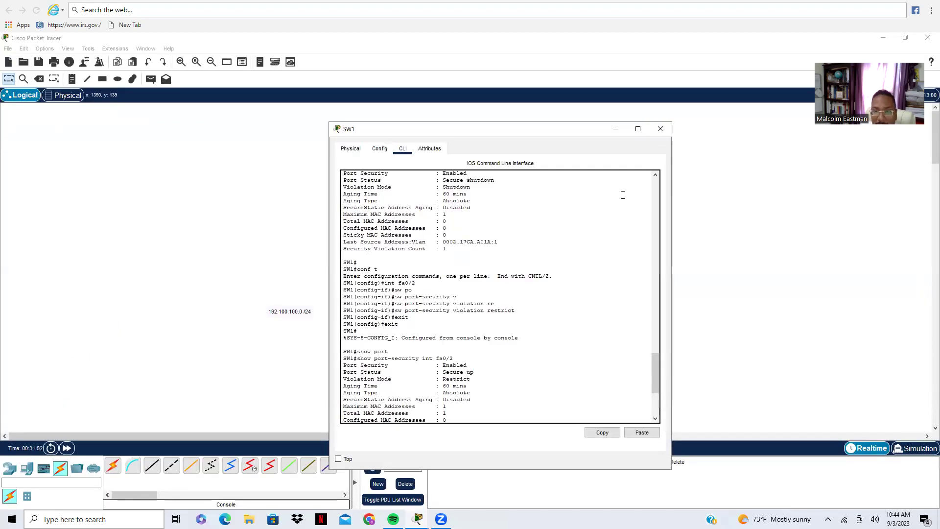
{"action": "left_click", "coordinate": [661, 129]}
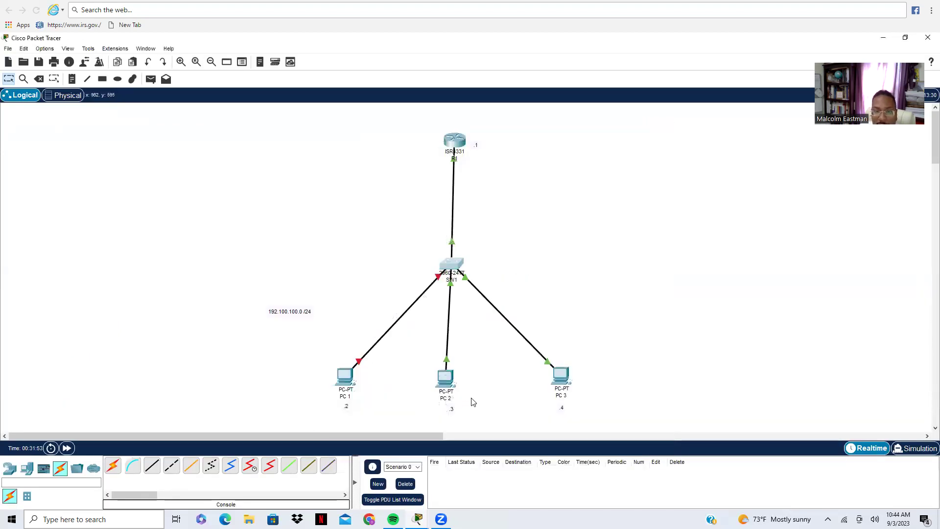
Ping 192.100.100.1 from PC 2's Command Prompt and move the PC 2 window aside, clear of the topology
{"action": "left_click", "coordinate": [446, 373]}
{"action": "left_click", "coordinate": [408, 148]}
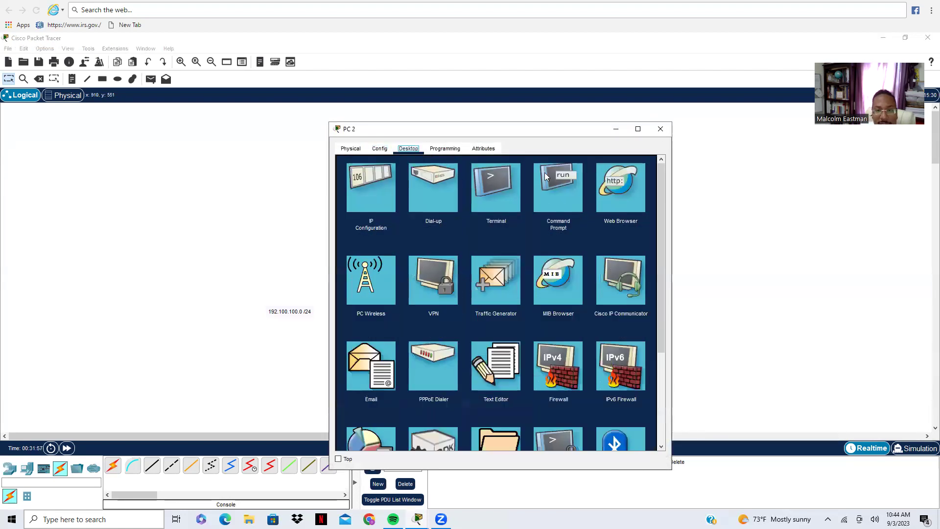
{"action": "left_click", "coordinate": [546, 173]}
{"action": "key", "text": "Up"}
{"action": "key", "text": "Return"}
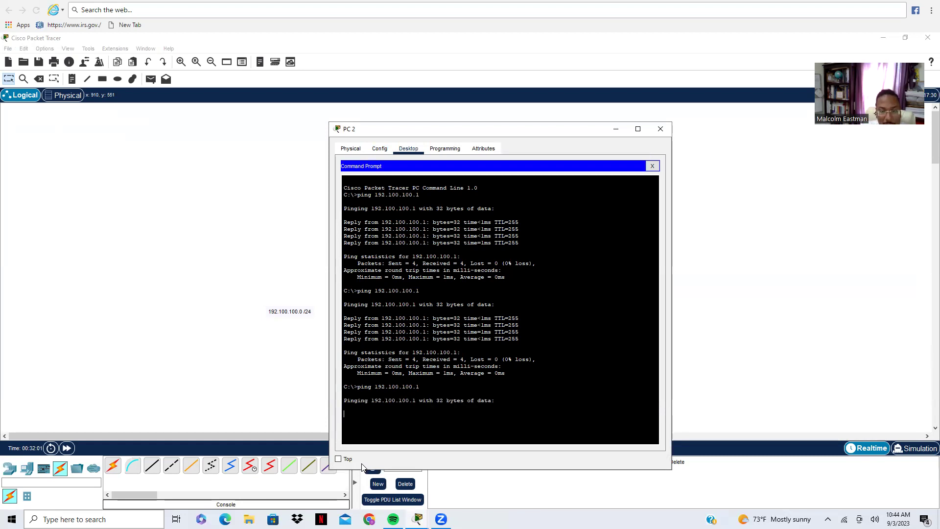
{"action": "scroll", "coordinate": [313, 486], "scroll_direction": "down", "scroll_amount": 1}
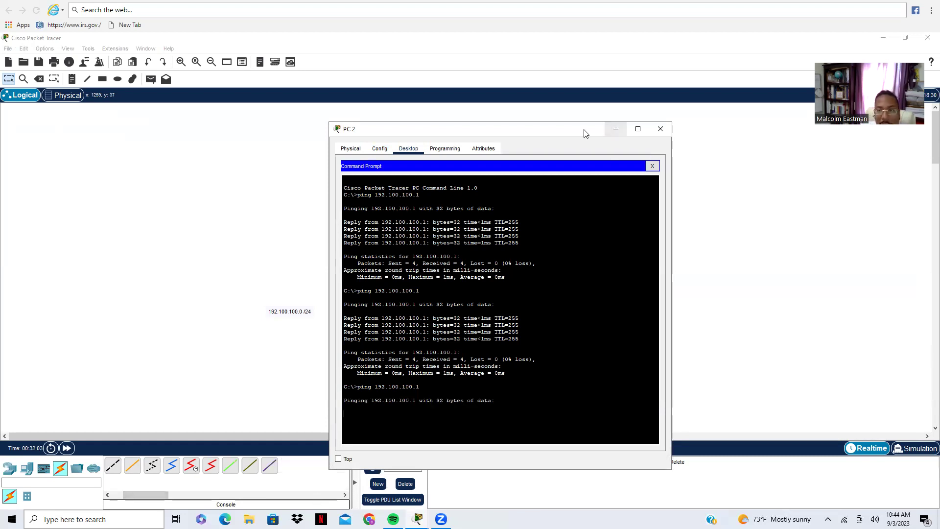
{"action": "left_click_drag", "start_coordinate": [574, 132], "coordinate": [574, 94]}
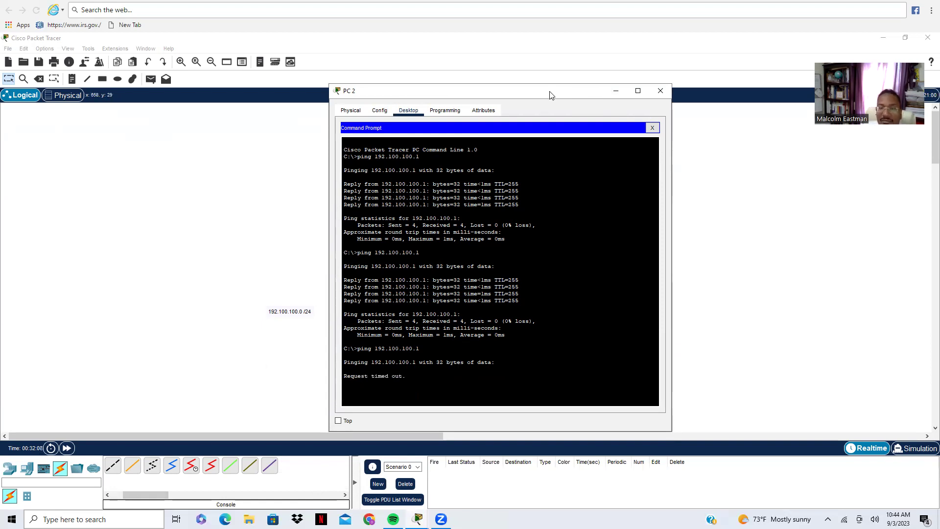
{"action": "left_click_drag", "start_coordinate": [550, 94], "coordinate": [804, 108]}
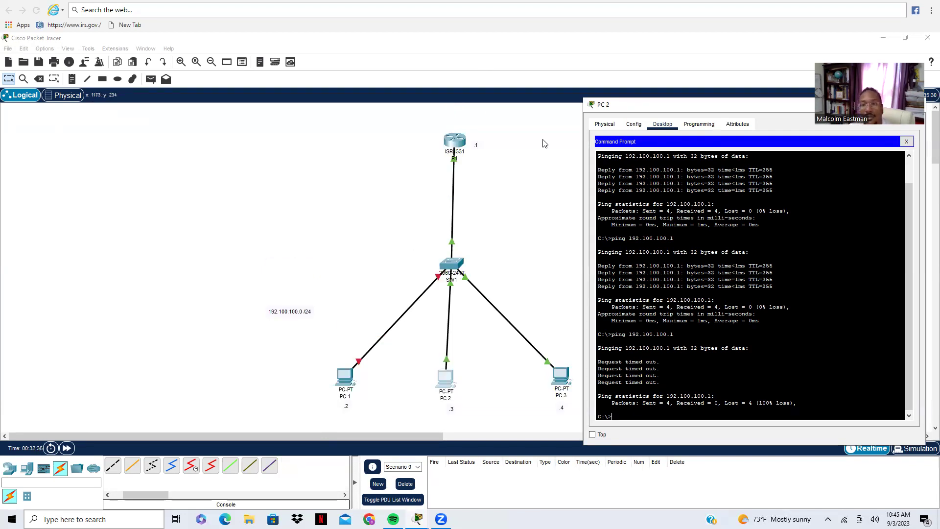
Move PC 2's window back over the topology, maximize and restore it, and close it
{"action": "left_click_drag", "start_coordinate": [783, 105], "coordinate": [564, 133]}
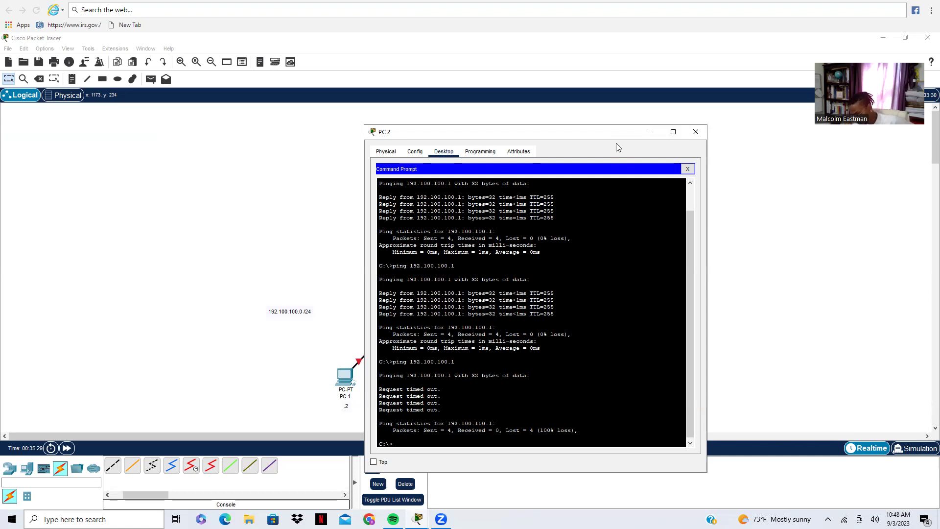
{"action": "left_click", "coordinate": [664, 132]}
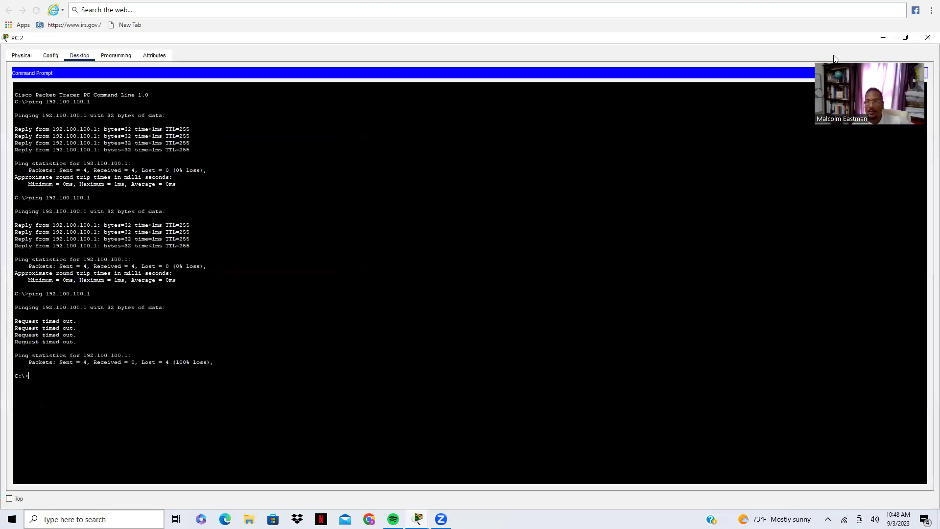
{"action": "left_click", "coordinate": [906, 37]}
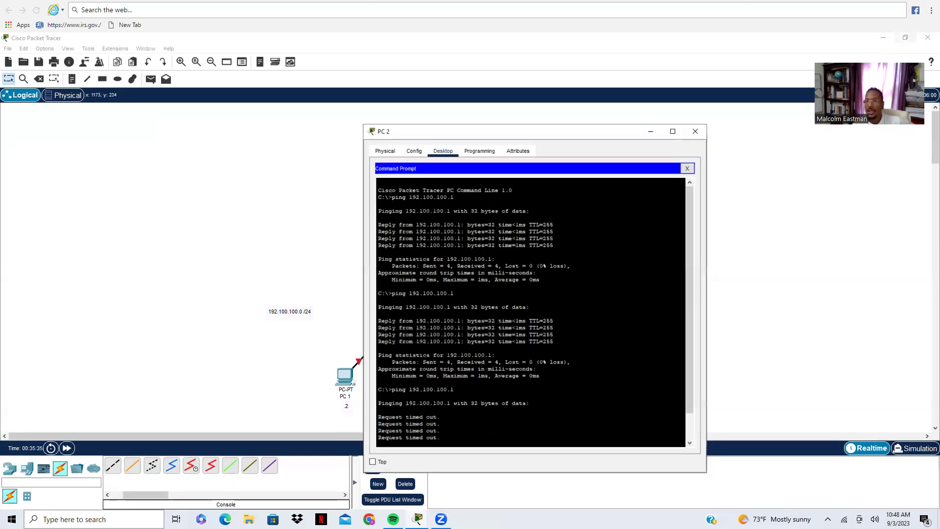
{"action": "left_click", "coordinate": [691, 132]}
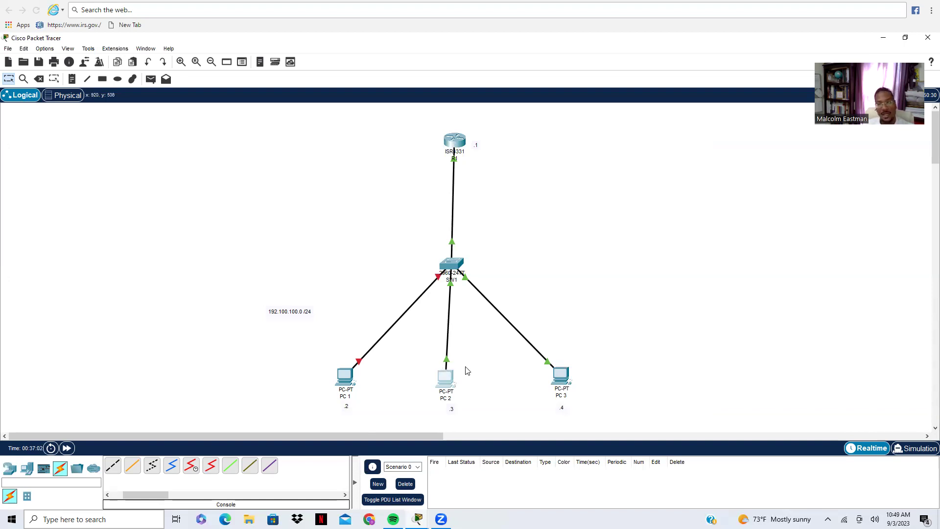
{"action": "mouse_move", "coordinate": [557, 401]}
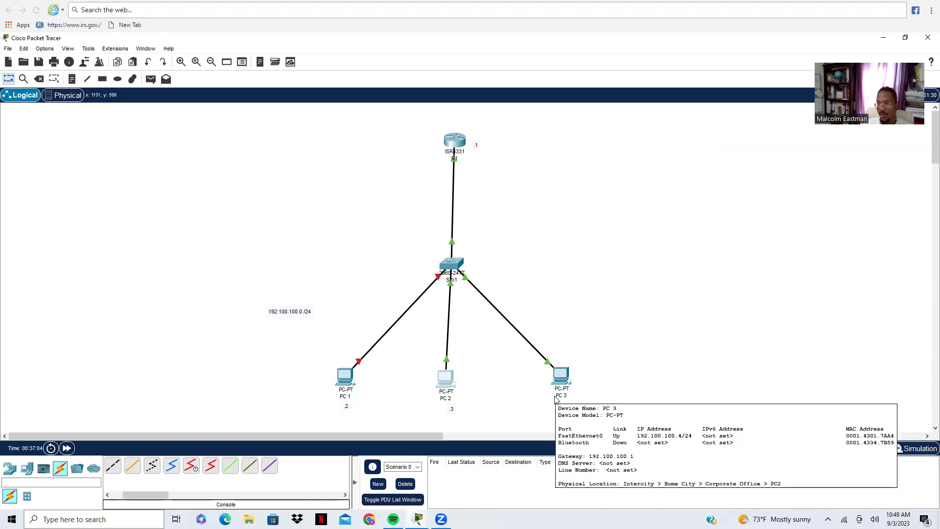